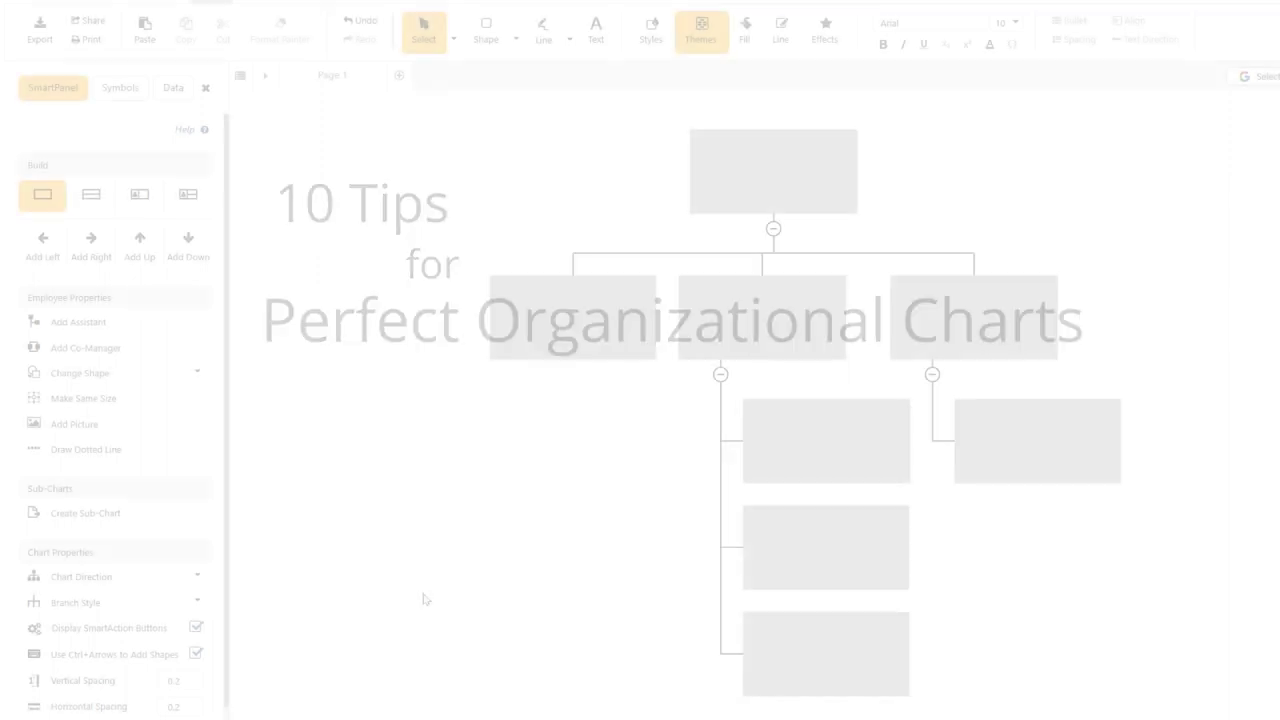
Add two subordinate boxes under the left manager and move one under the right-hand manager.
left_click(573, 356)
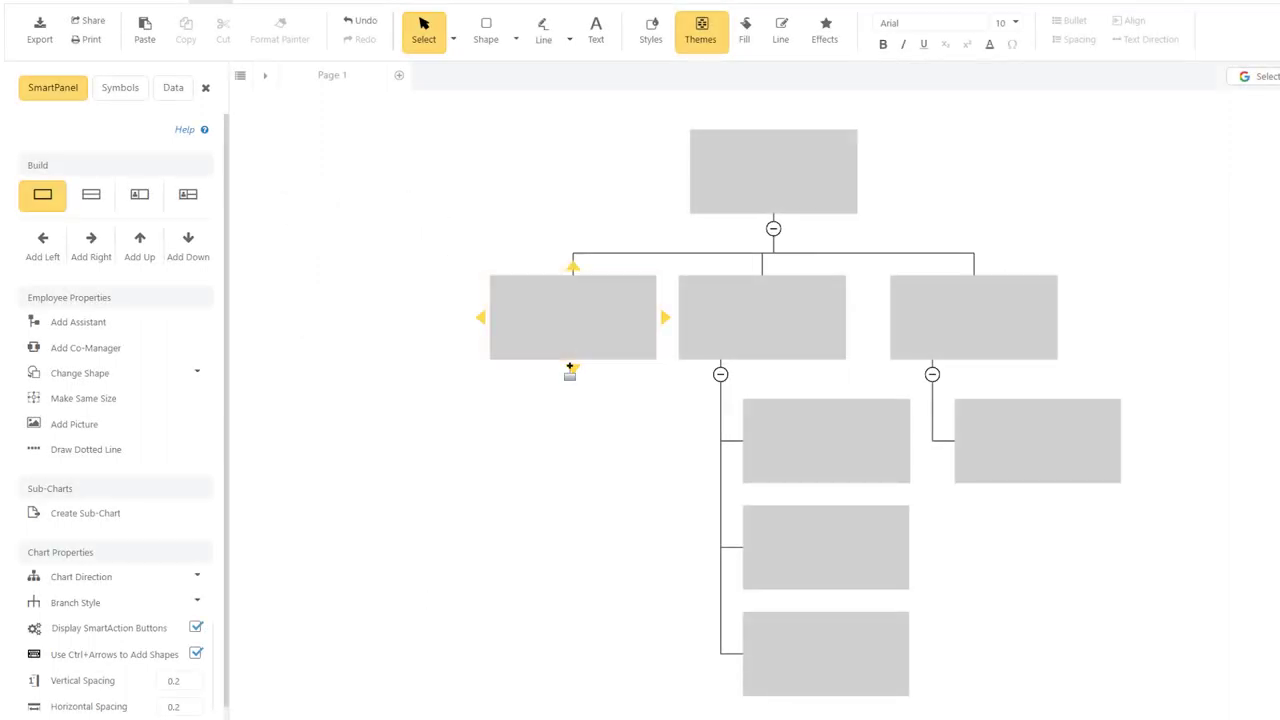
left_click(572, 366)
left_click(625, 494)
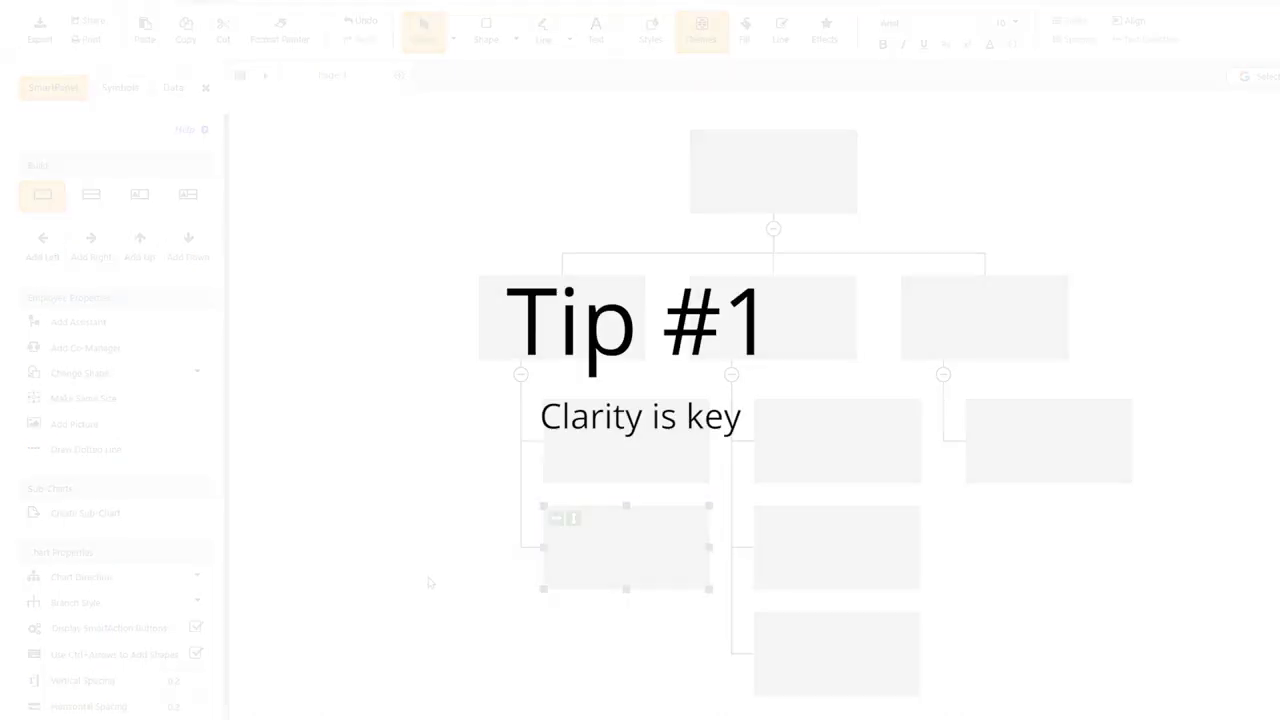
left_click_drag(626, 548, 1048, 512)
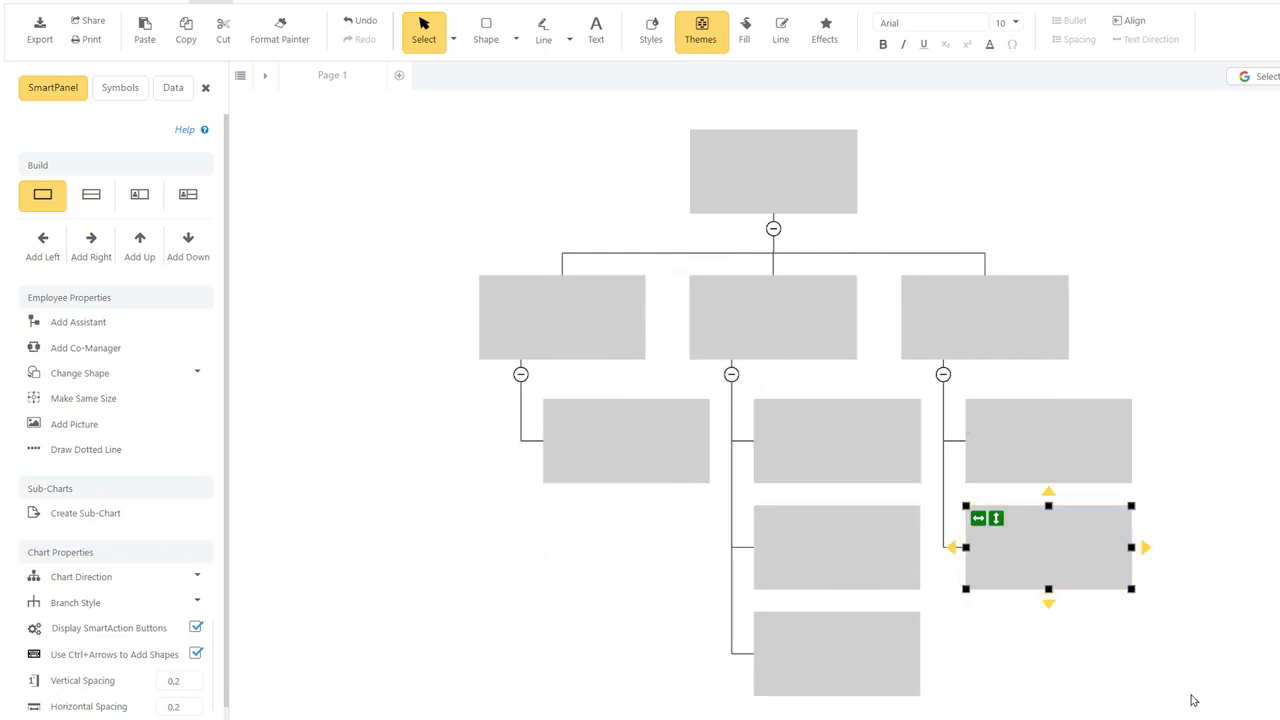
Apply the Lancelot theme and raise horizontal spacing from 0.2 to 0.4.
left_click(1213, 680)
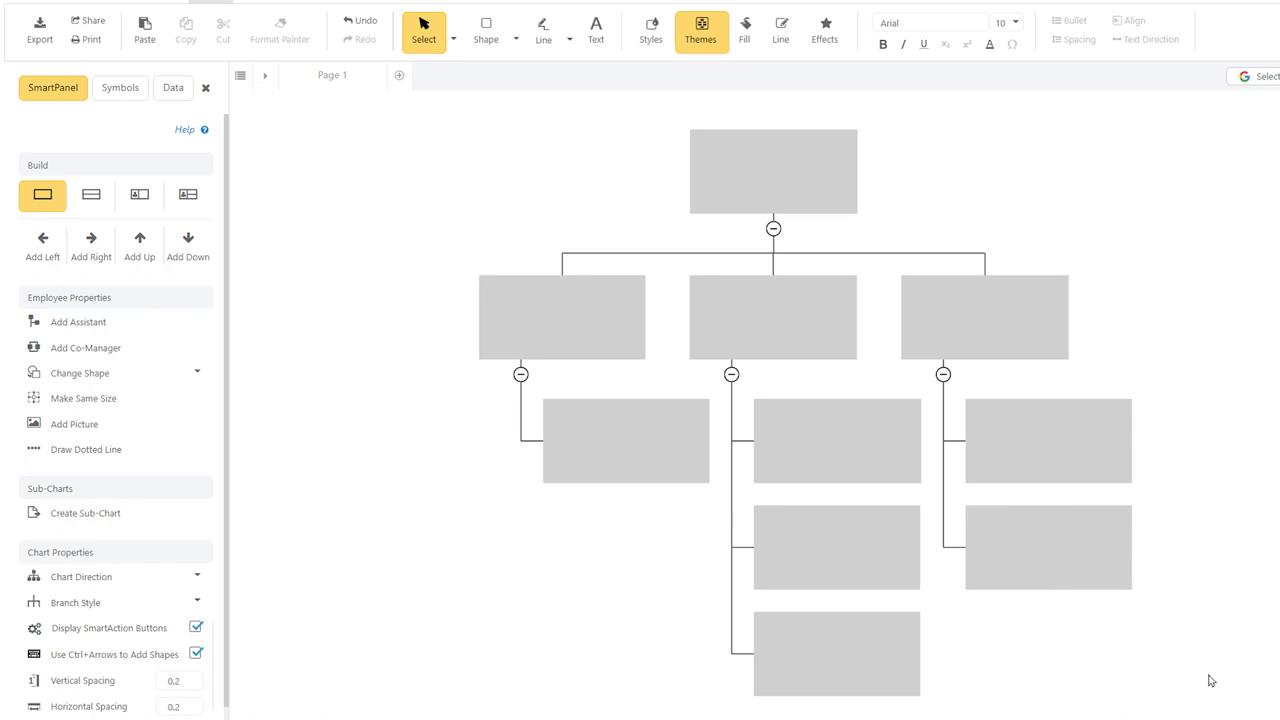
left_click(692, 42)
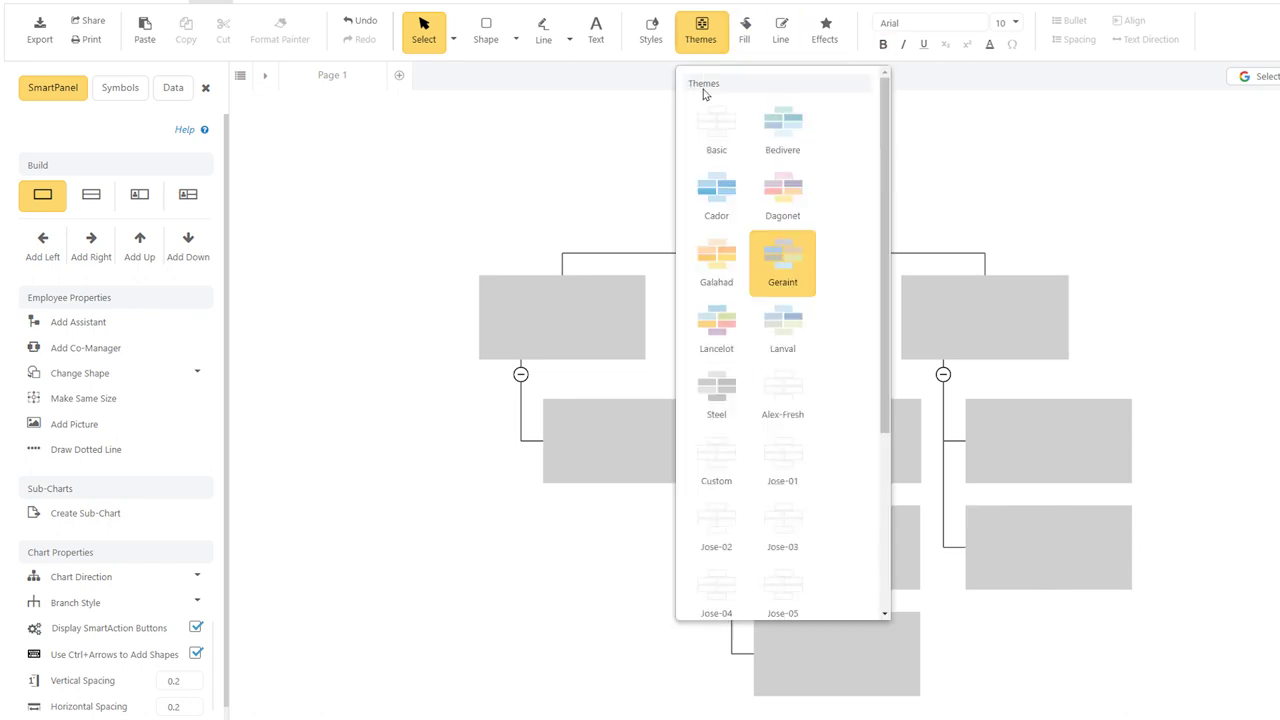
left_click(713, 323)
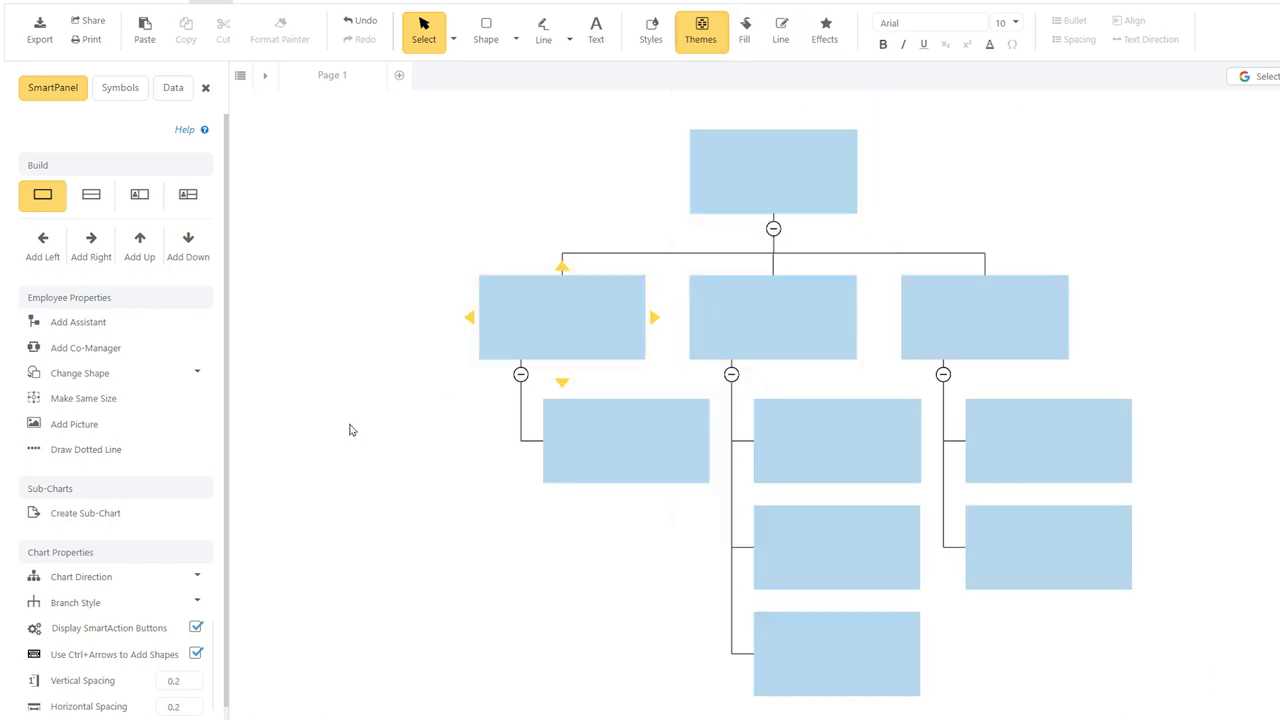
left_click(197, 704)
left_click(197, 704)
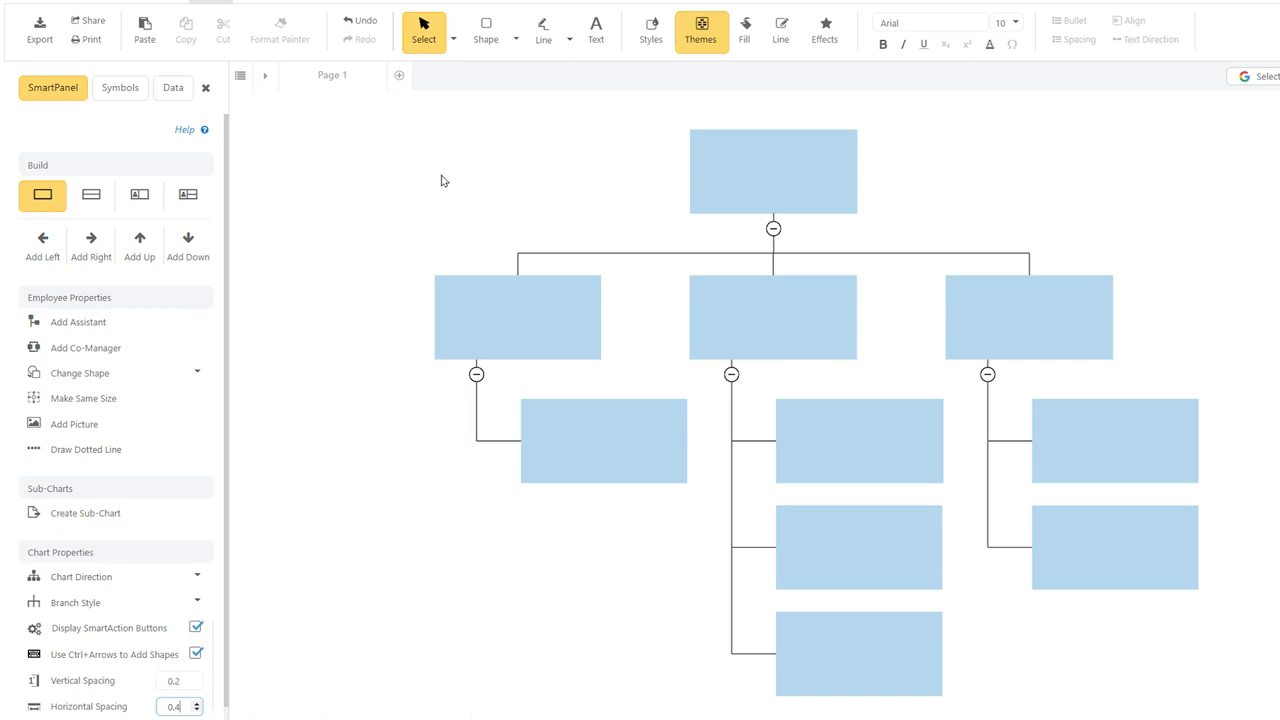
Give the middle second-level manager box the green shape style.
left_click(749, 310)
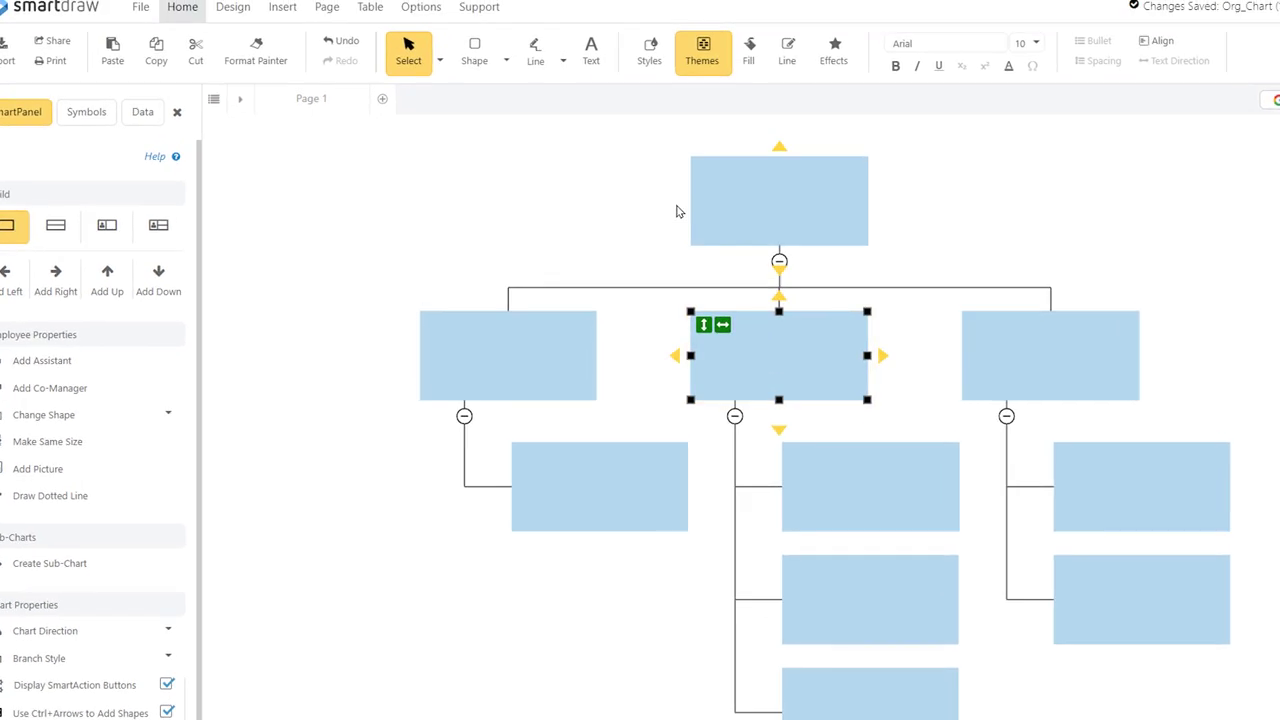
left_click(649, 58)
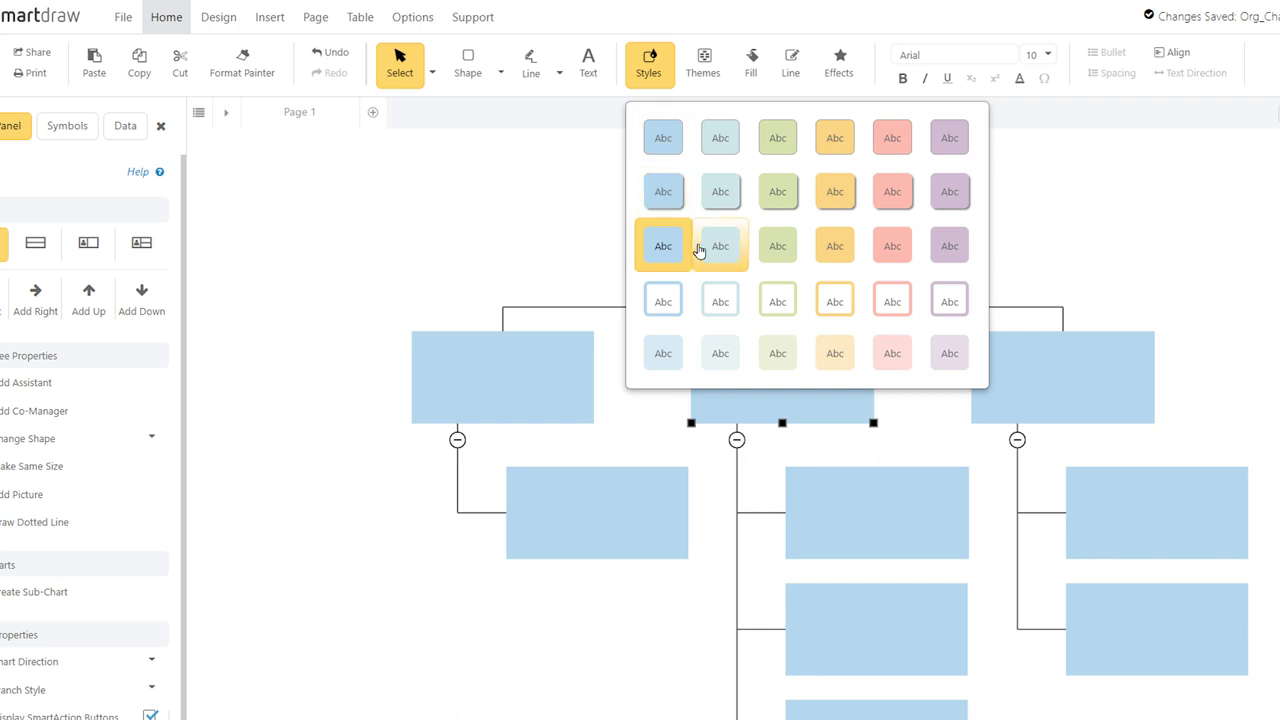
left_click(769, 250)
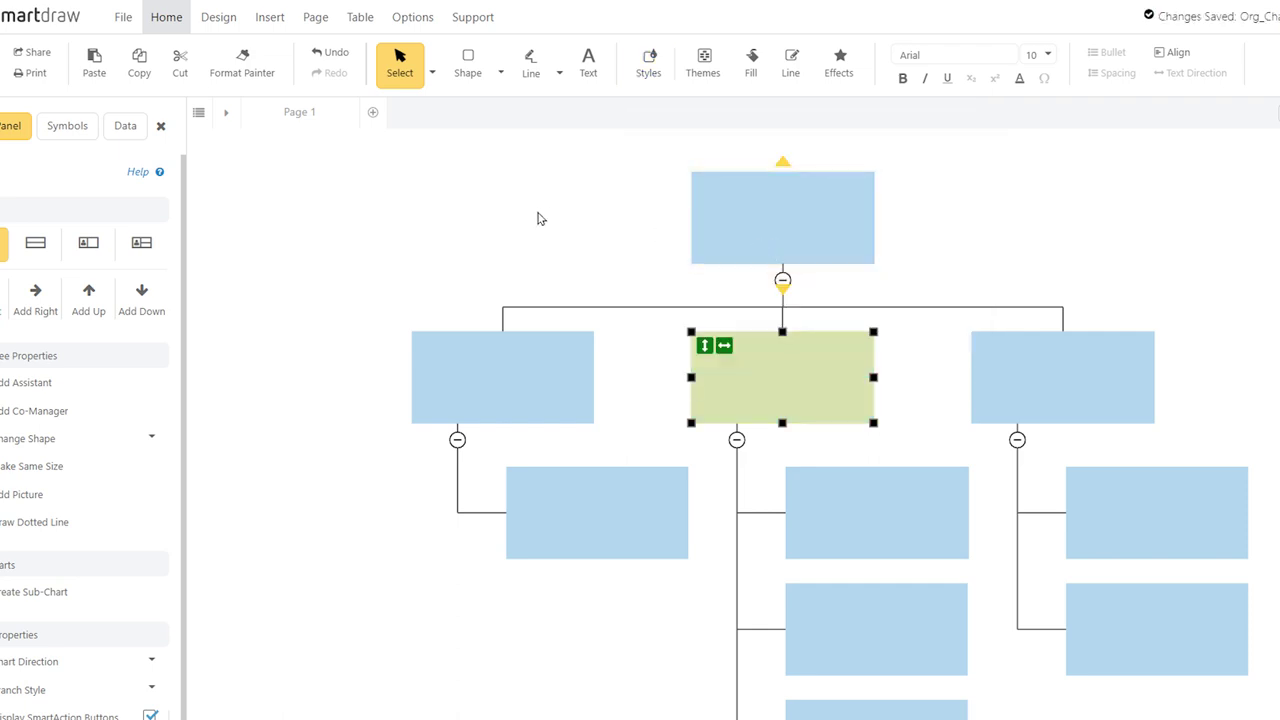
left_click(537, 218)
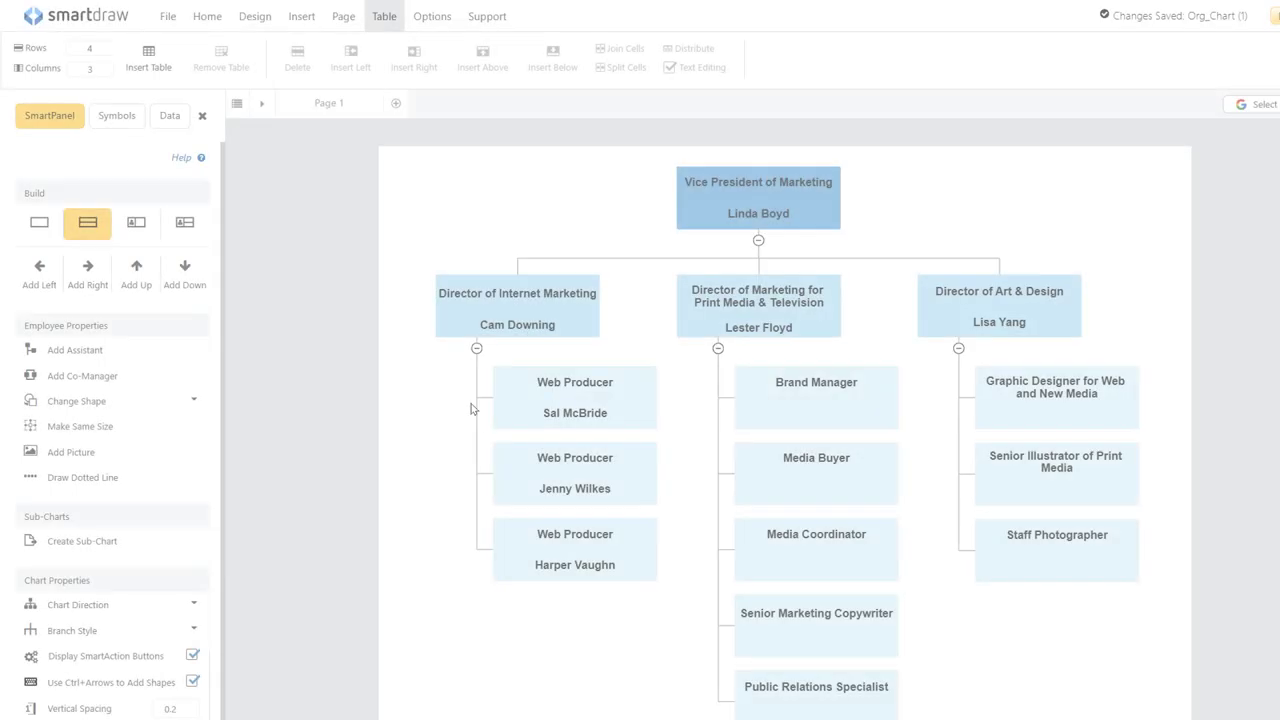
Set the first Web Producer box to 4 table rows and enter the other two producers' names.
left_click(643, 417)
left_click(634, 408)
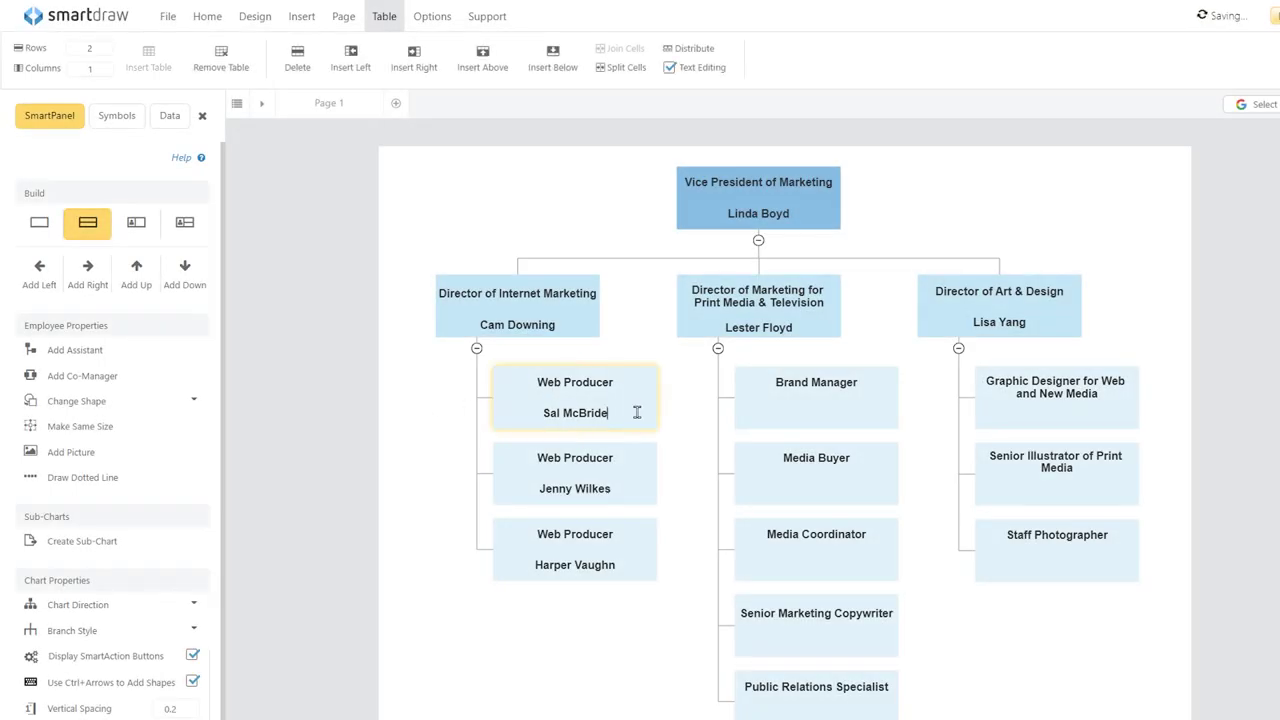
left_click(100, 52)
left_click(105, 161)
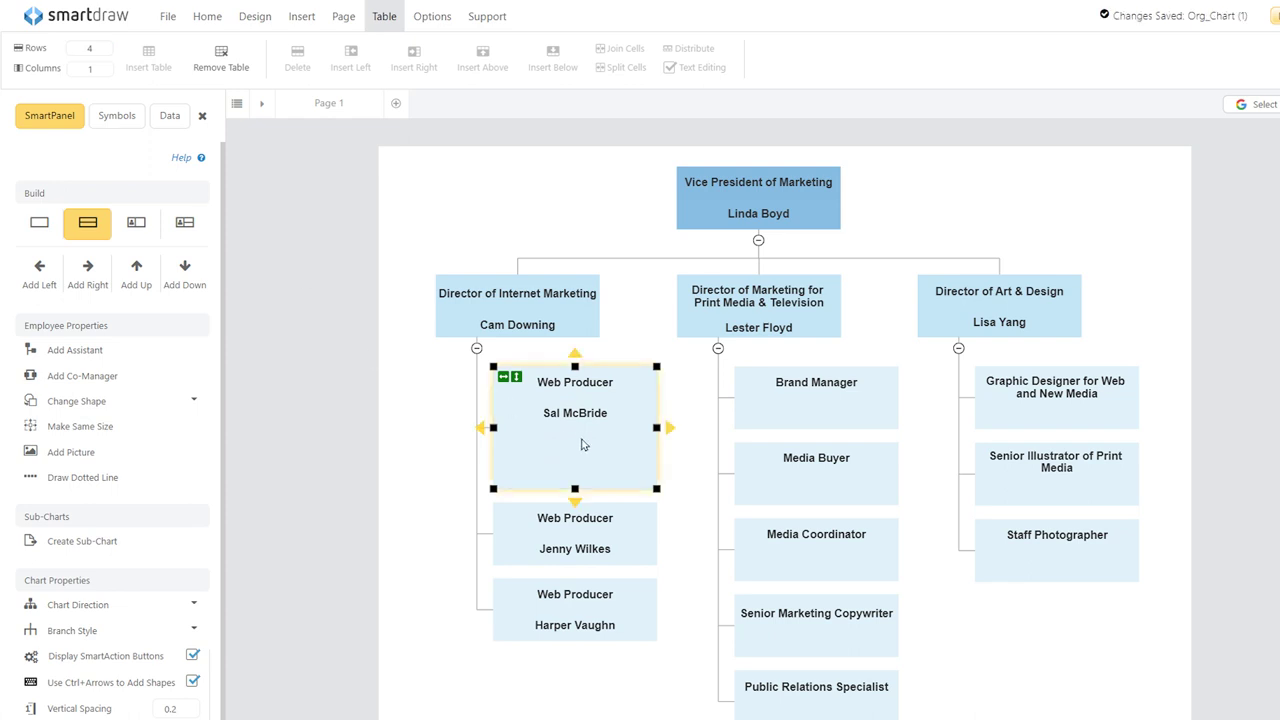
key("Tab")
Delete the two now-redundant Web Producer boxes.
left_click(575, 535)
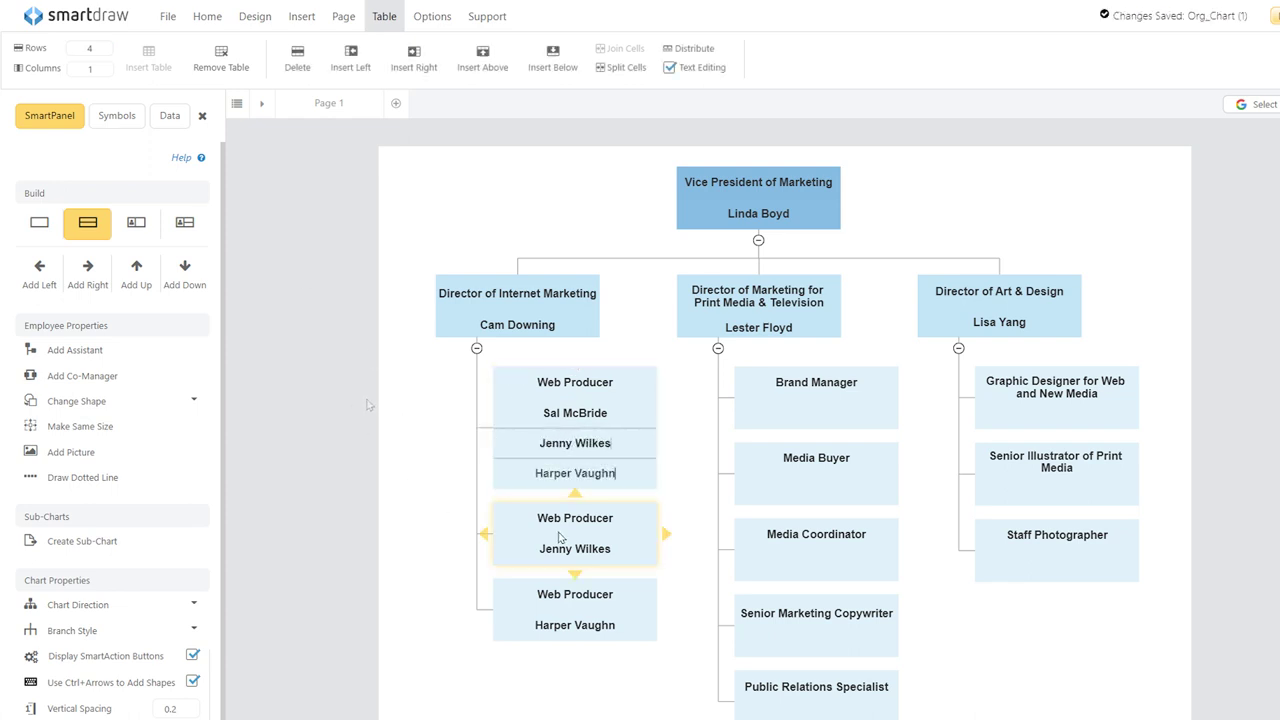
left_click(575, 610, "shift")
key("Delete")
left_click(600, 694)
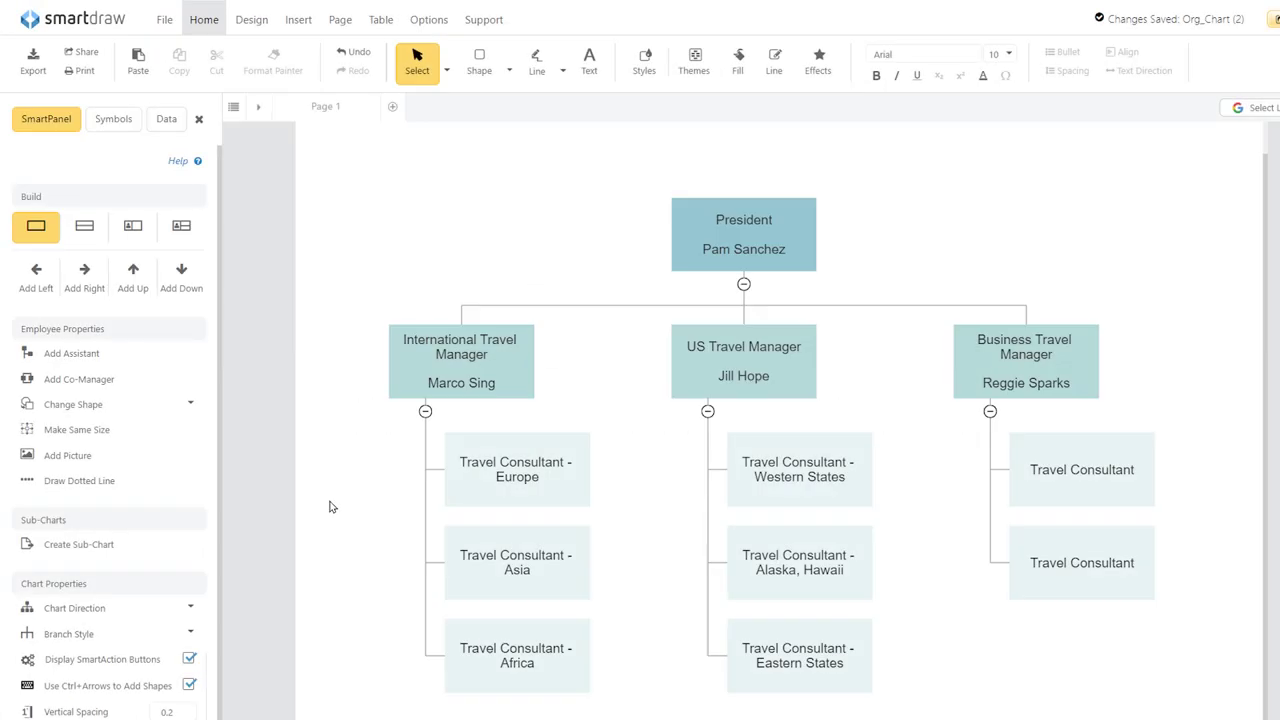
Append " and Partner Liason" after "Manager" in the International Travel Manager box title.
left_click(494, 370)
left_click(494, 355)
type("and P")
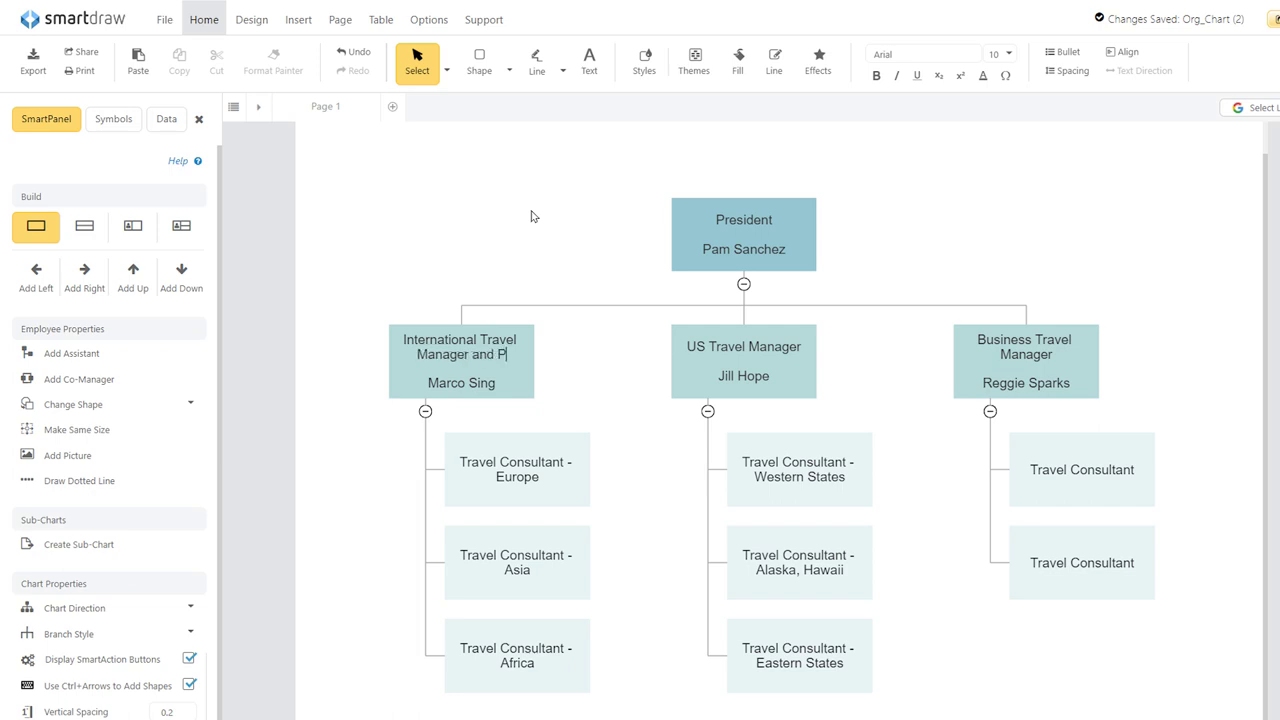
type("artner L")
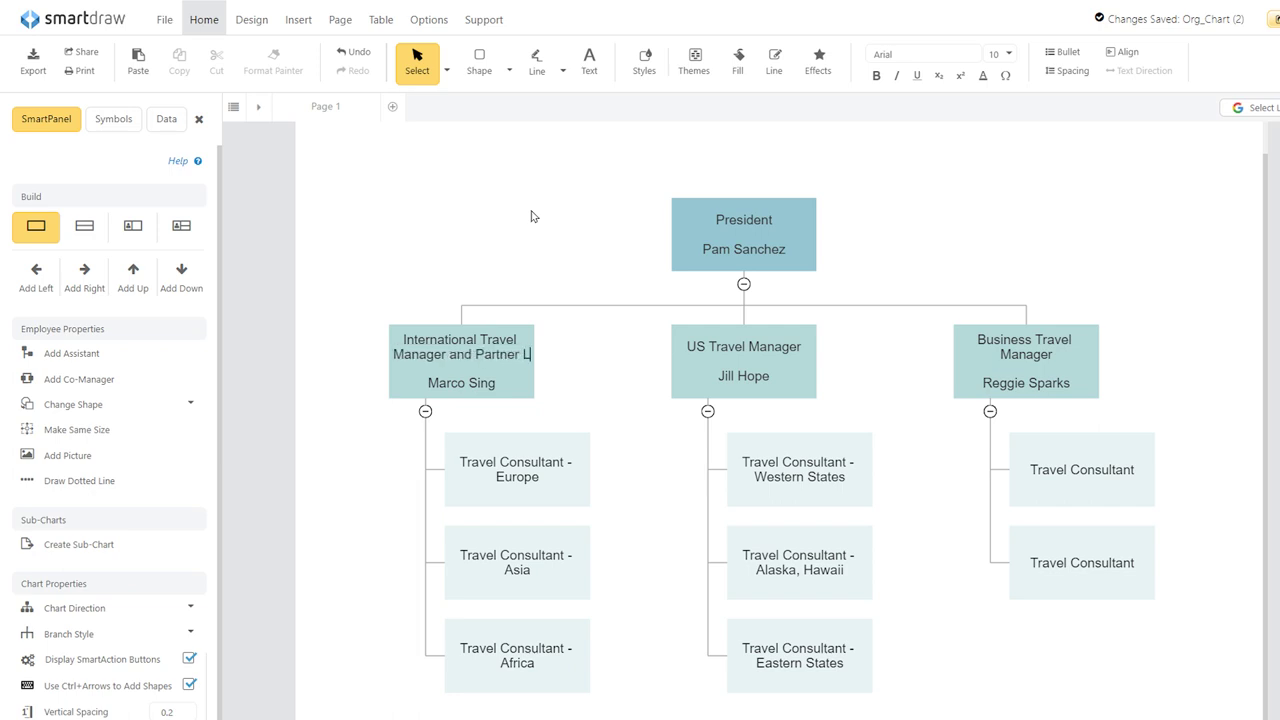
type("iason")
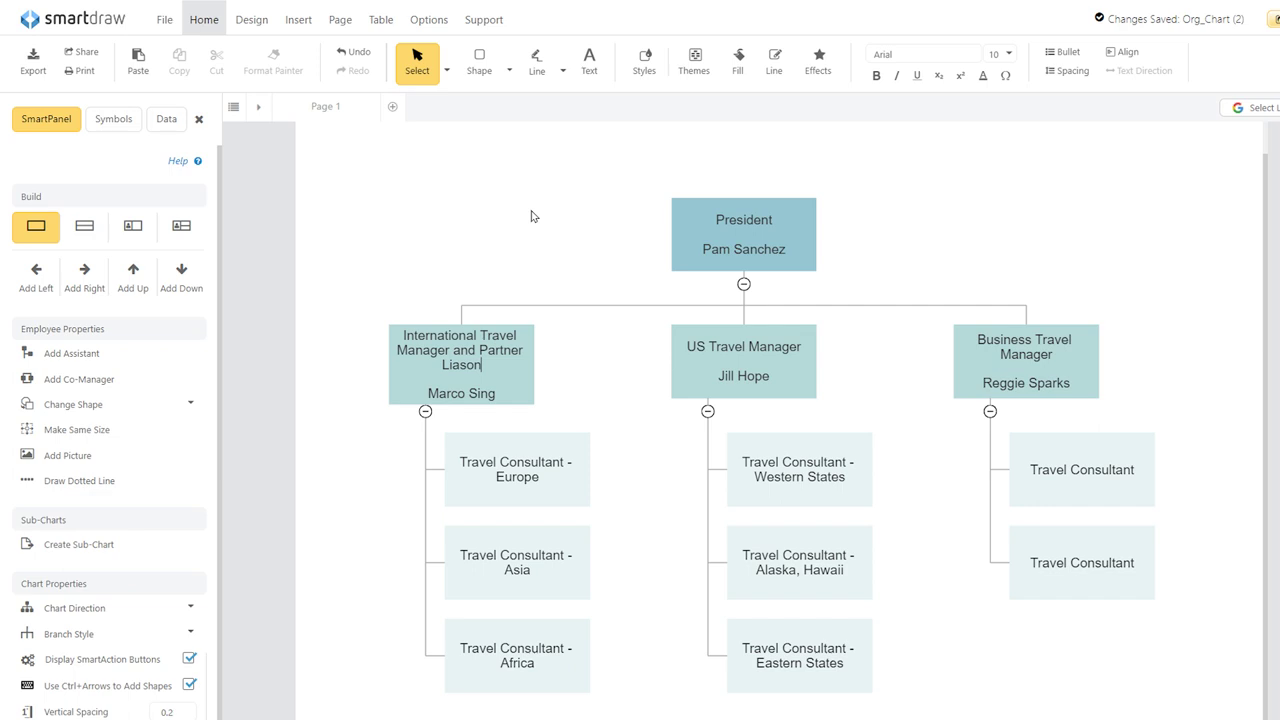
left_click(532, 216)
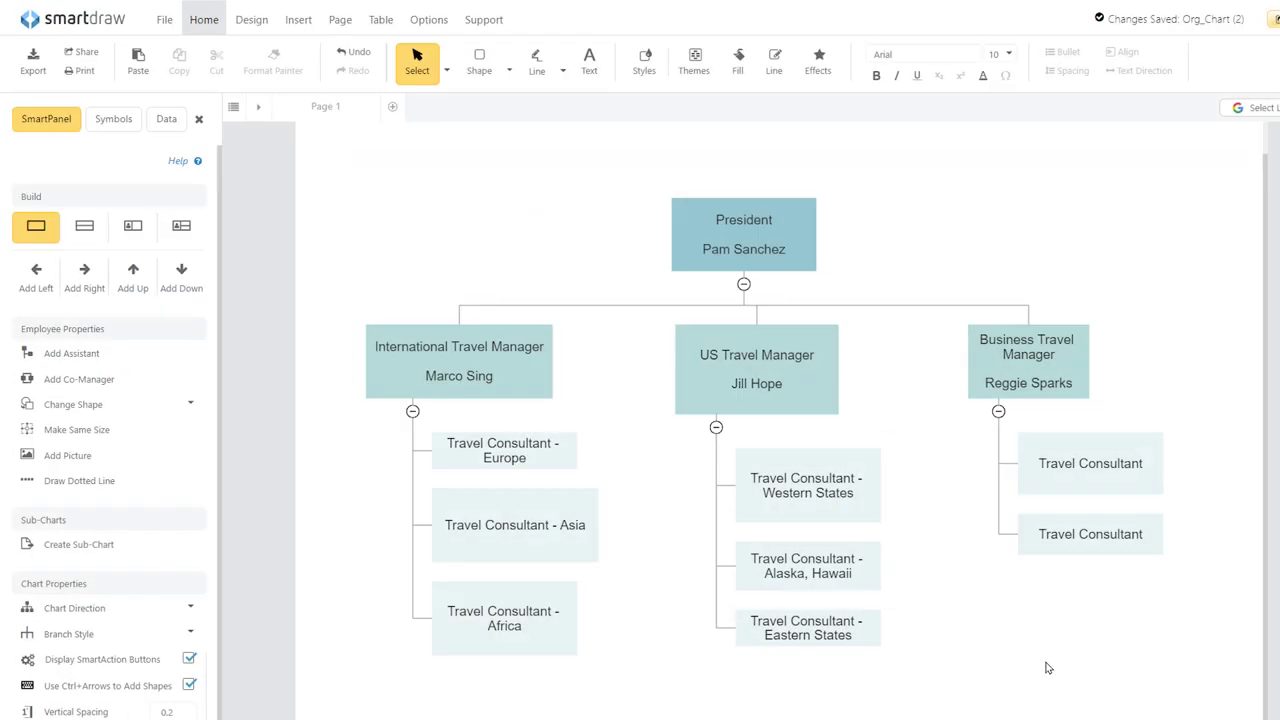
Select every President, manager and Travel Consultant box in the travel chart.
left_click(1046, 543)
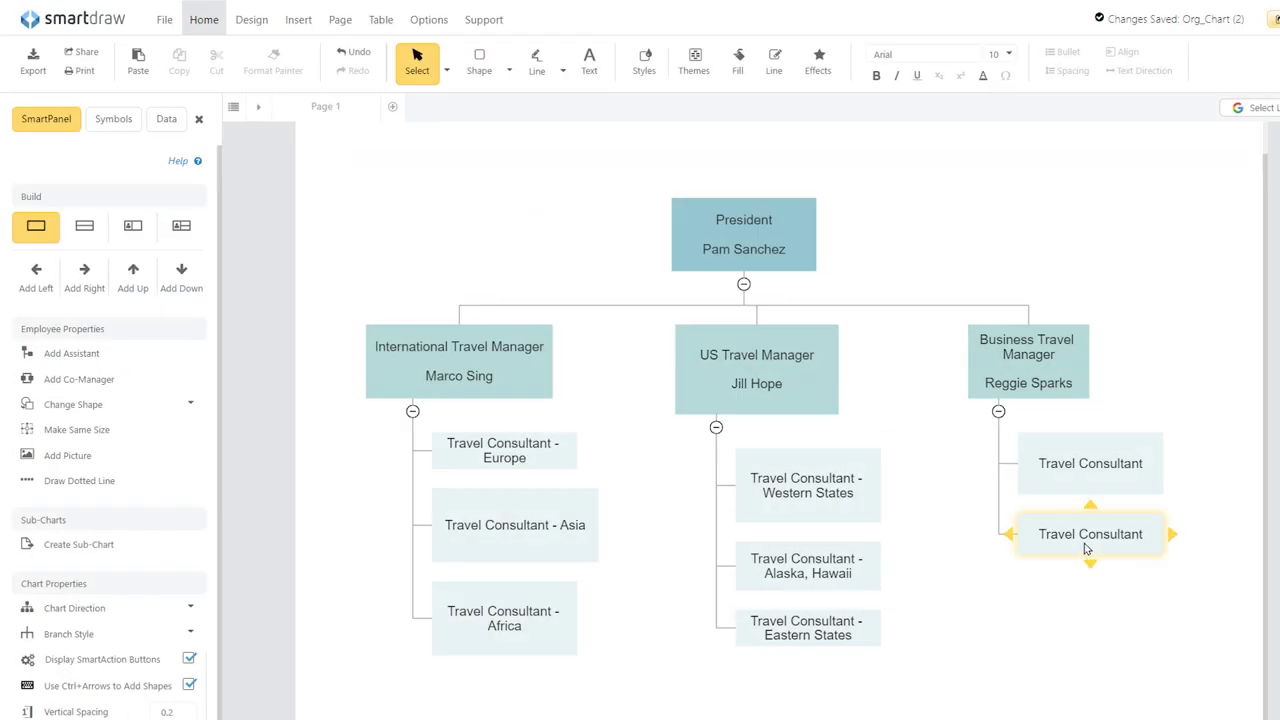
left_click(1077, 481, "shift")
left_click(1030, 370, "shift")
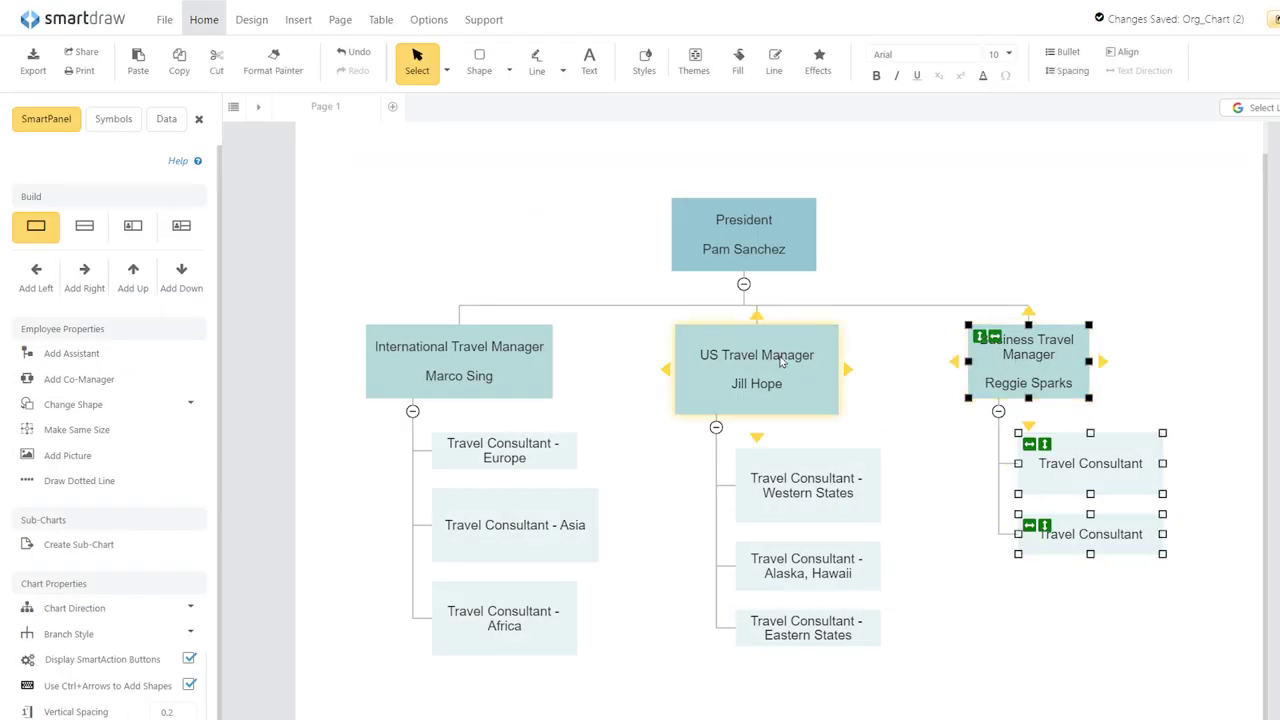
left_click(777, 397, "shift")
left_click(790, 480, "shift")
left_click(798, 560, "shift")
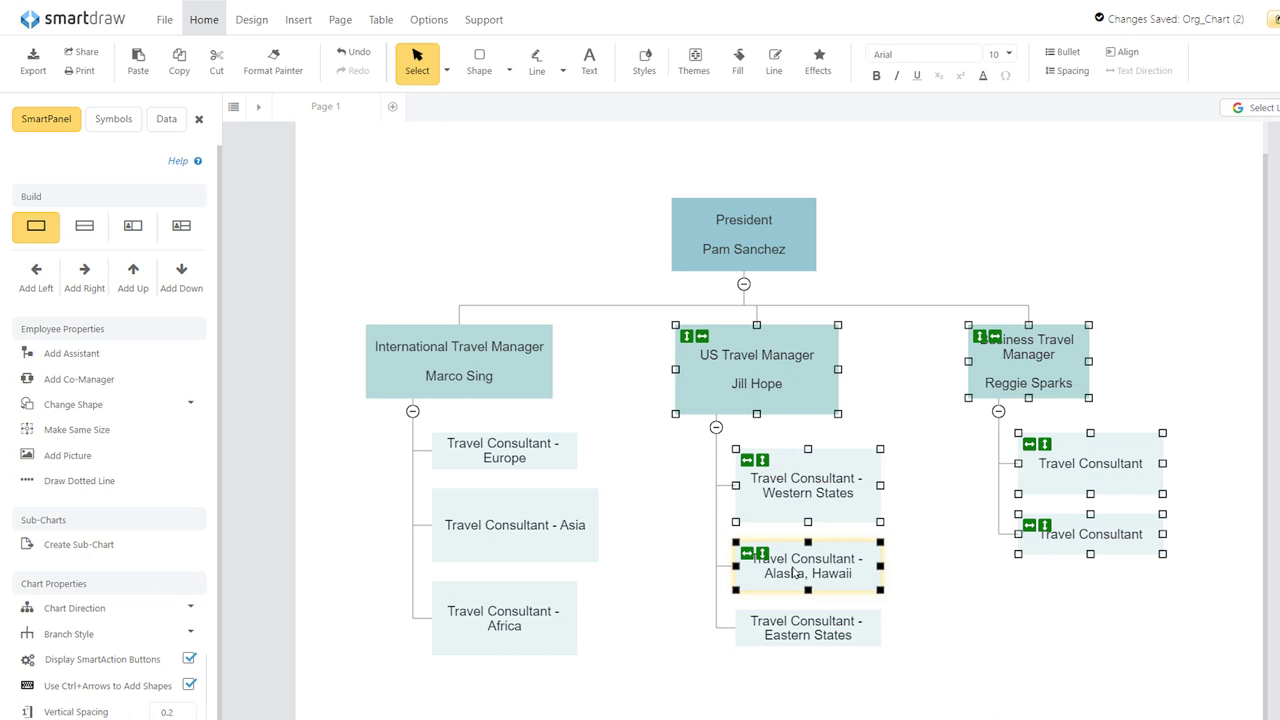
left_click(787, 625)
left_click(505, 612, "shift")
left_click(506, 523, "shift")
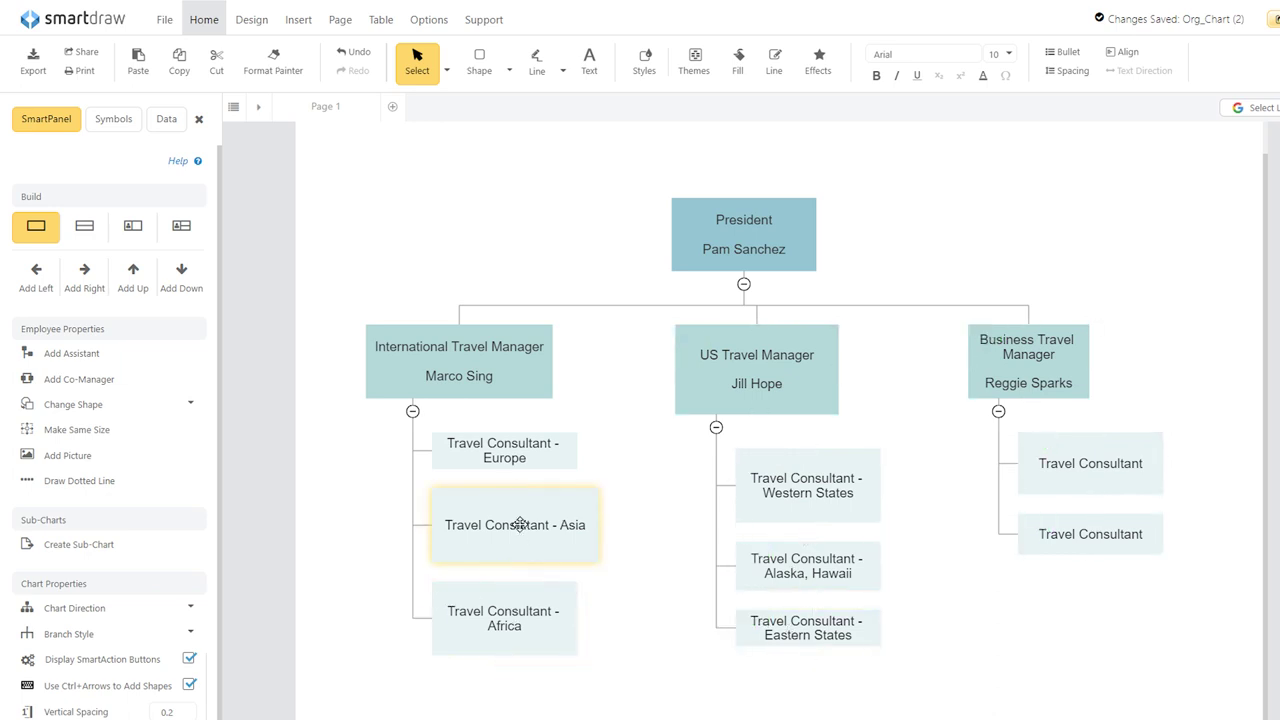
left_click(517, 458, "shift")
left_click(459, 362, "shift")
left_click(708, 231, "shift")
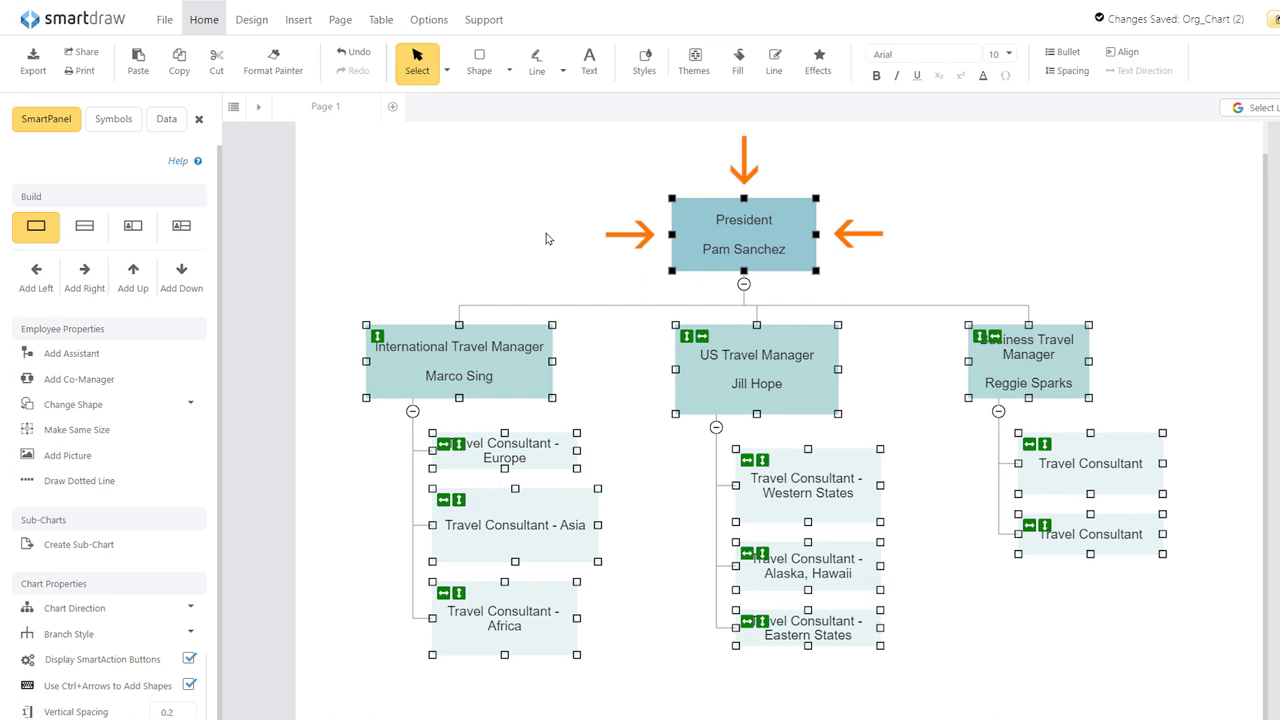
Make all selected boxes the same width and height using Make Same, Both.
left_click(251, 20)
left_click(505, 52)
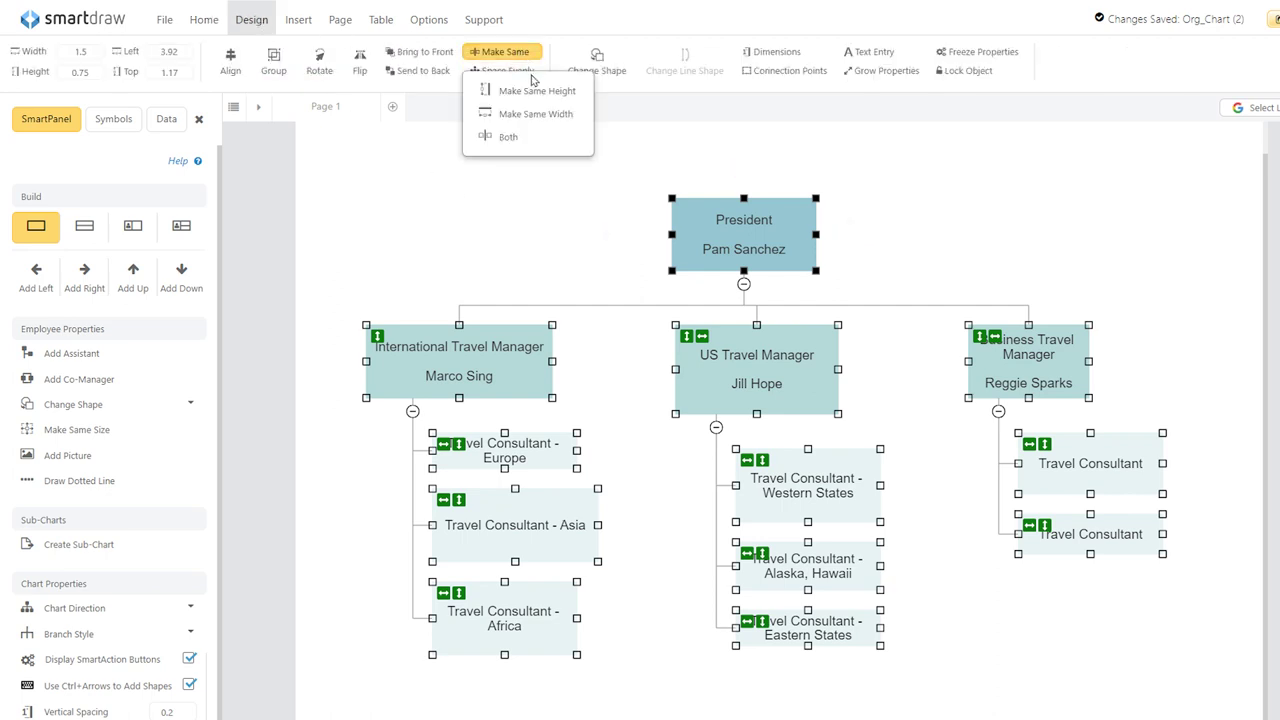
left_click(512, 137)
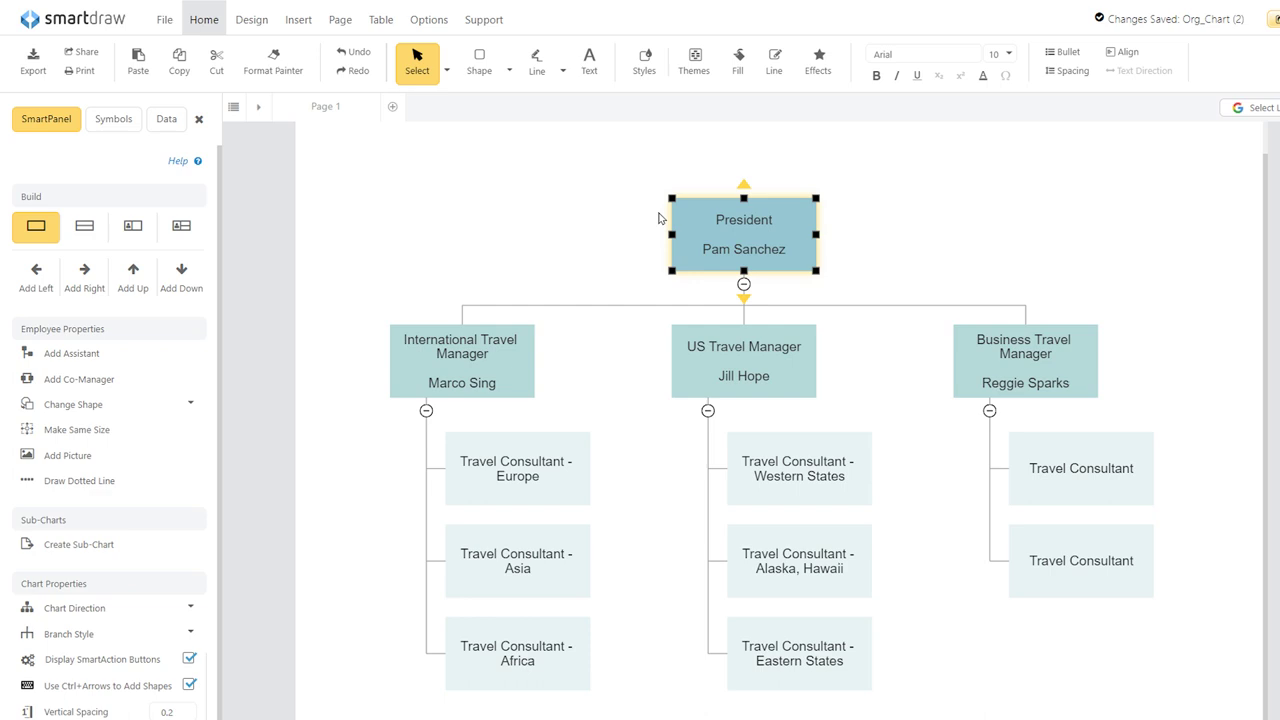
Add an assistant box under the President titled "Executive Assistant" with the employee's name below.
left_click(166, 351)
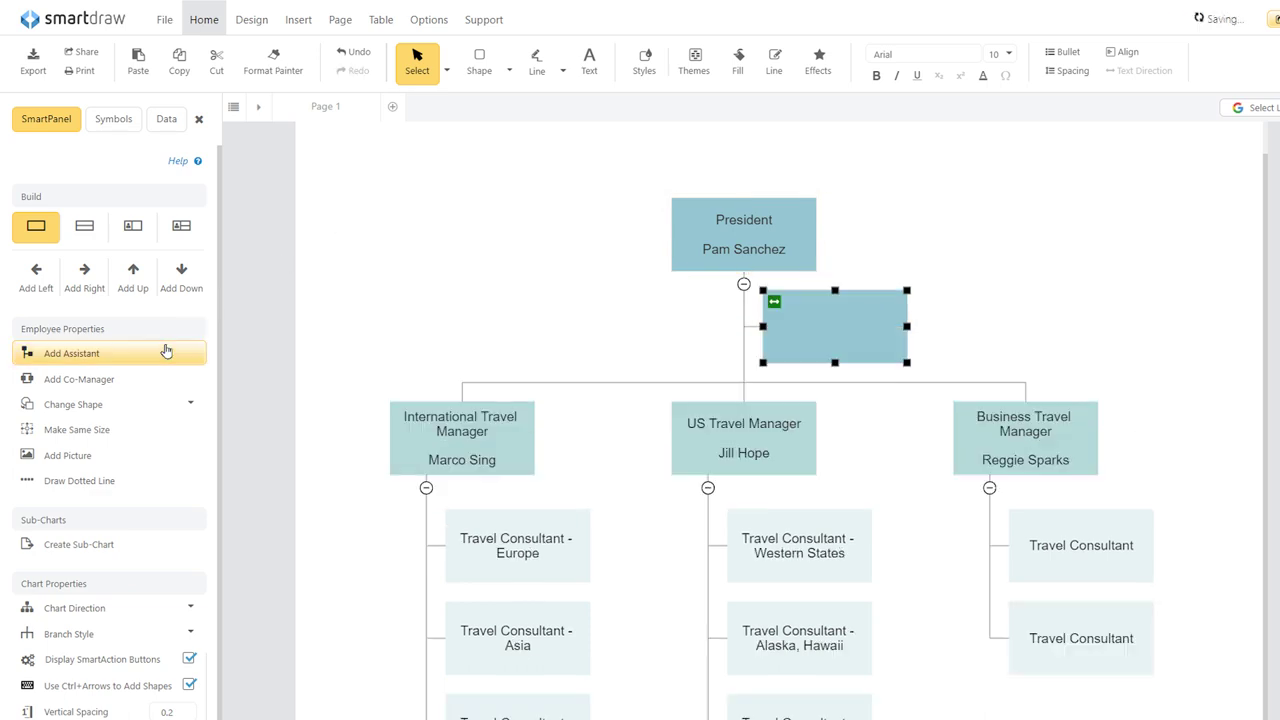
double_click(840, 332)
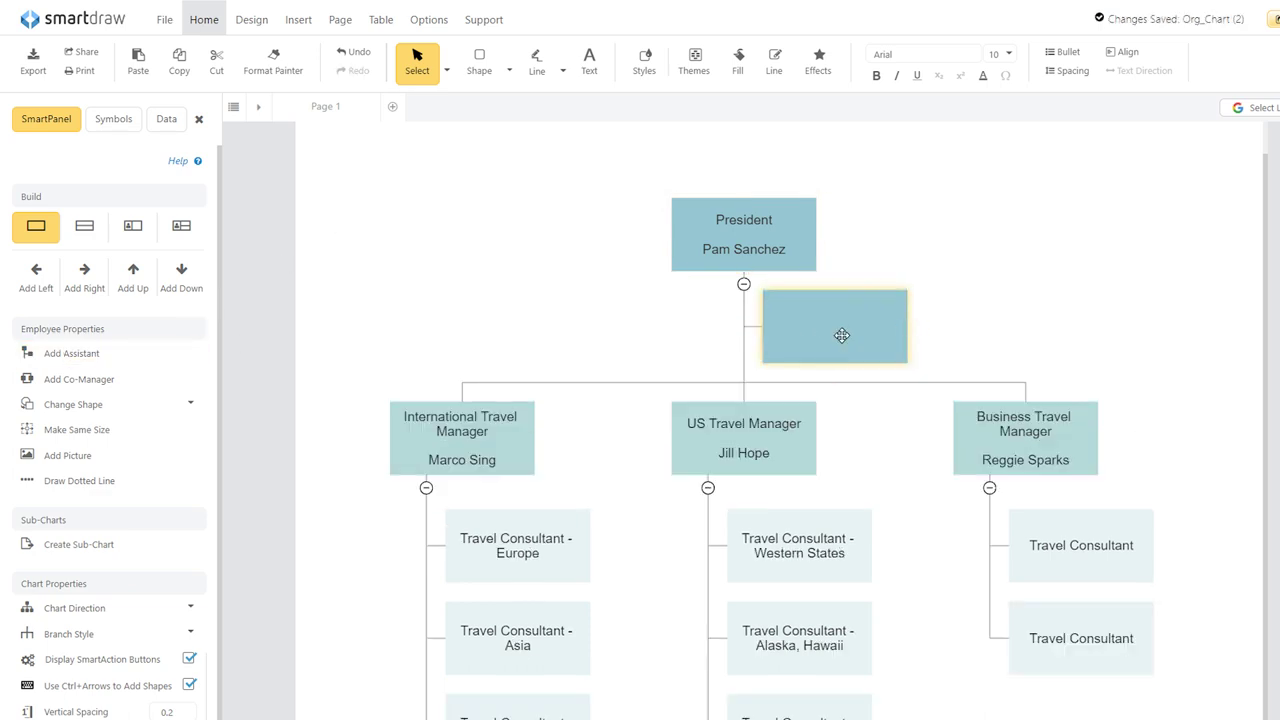
type("Executive Assistant")
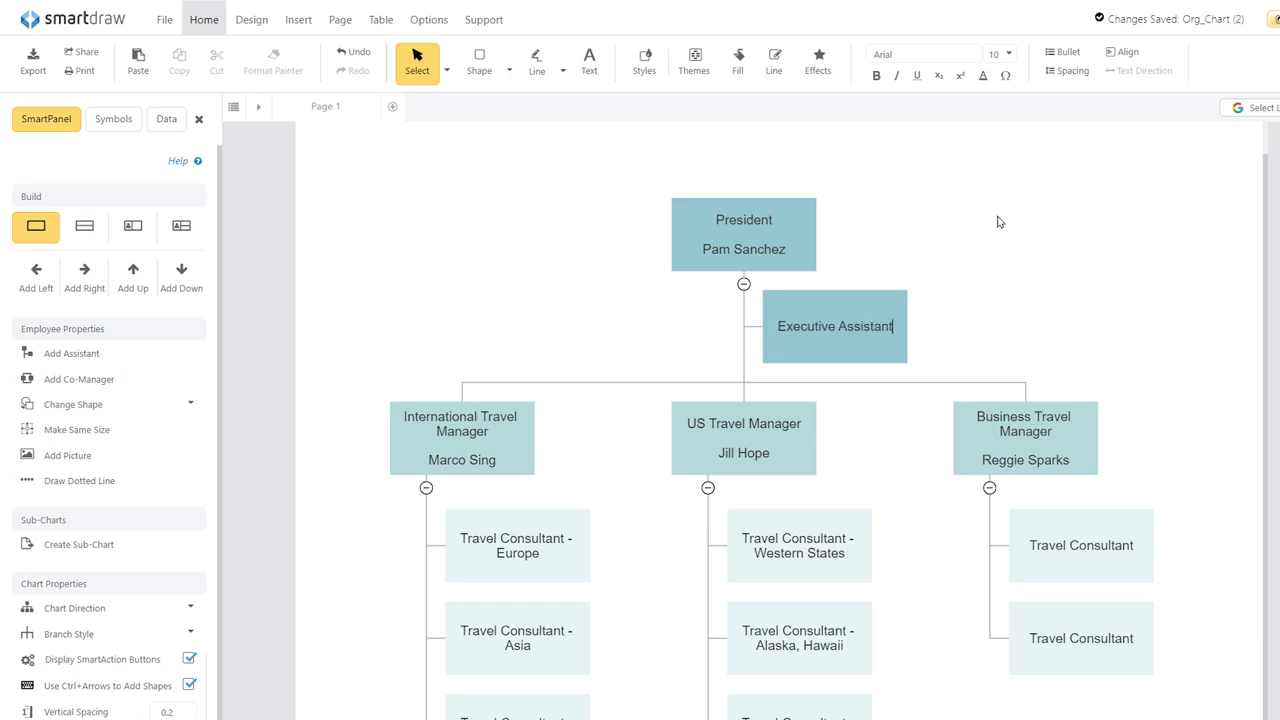
key("Return")
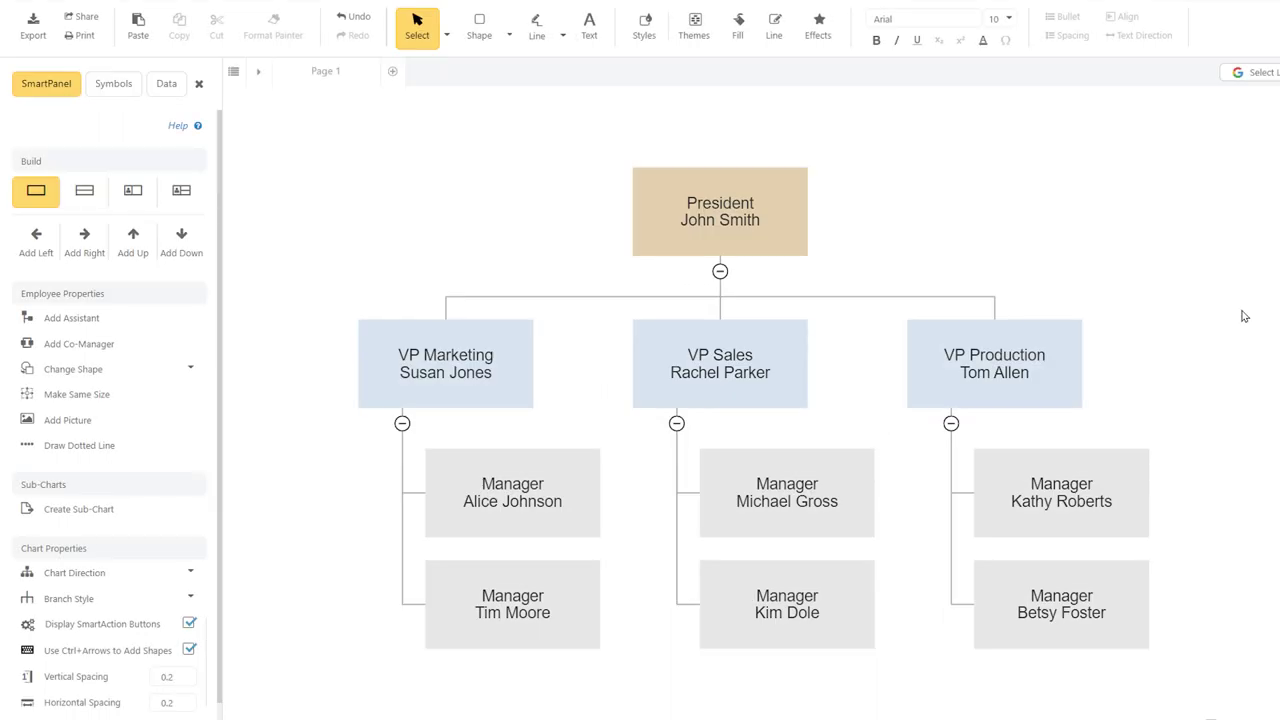
Replace the employee name in the VP Production box with a new name.
left_click(1020, 378)
double_click(1015, 376)
left_click_drag(961, 373, 1030, 376)
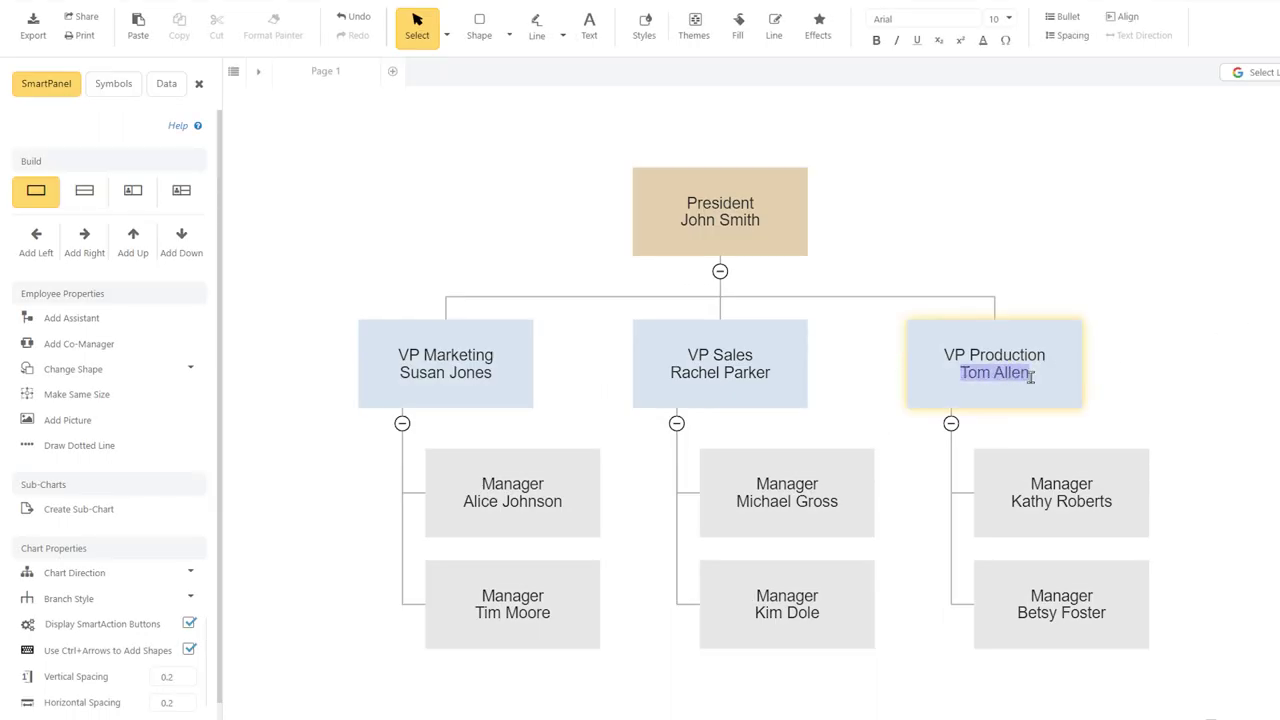
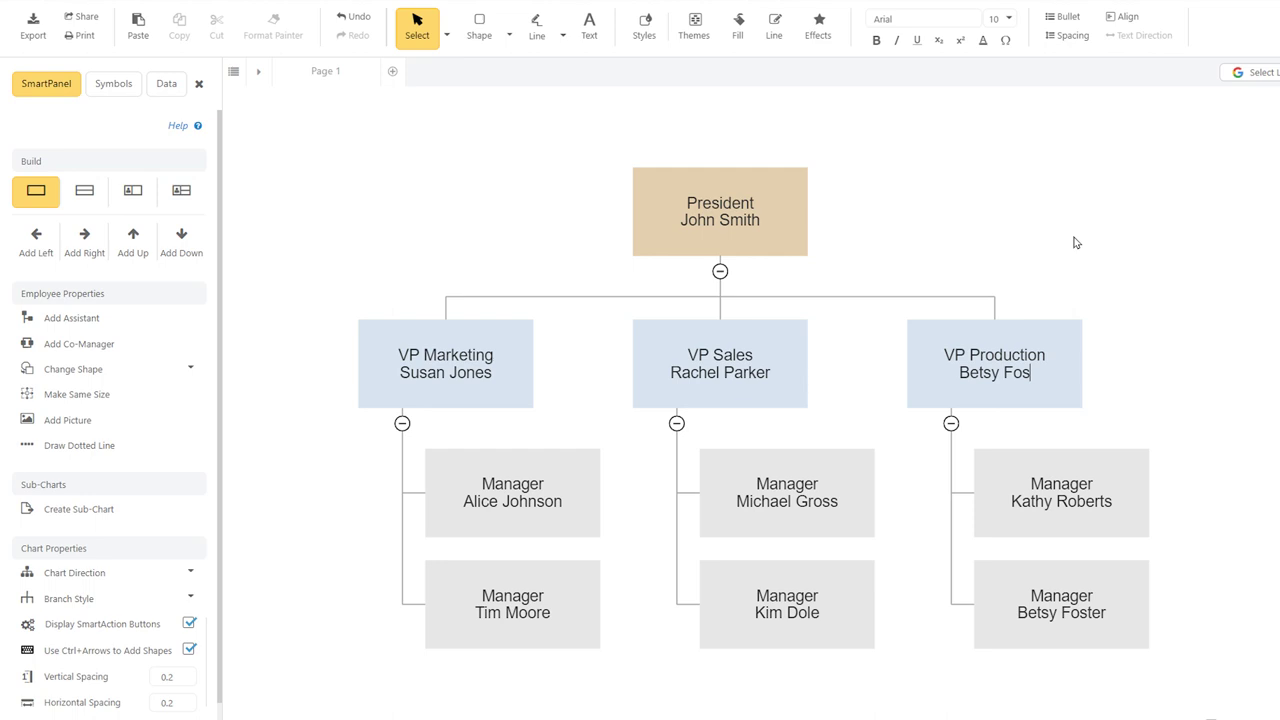
Replace the employee name in the lower-right Manager box with a new name.
left_click(1030, 612)
double_click(1030, 612)
left_click_drag(1018, 613, 1246, 606)
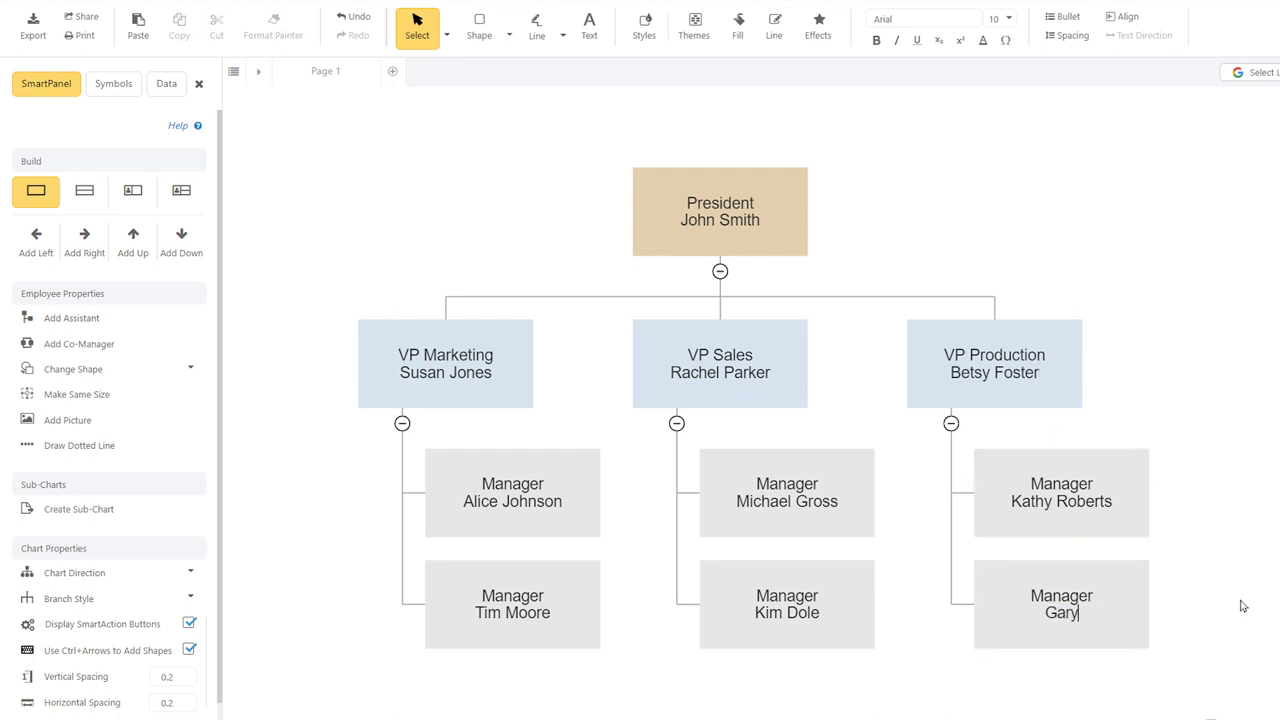
left_click(1242, 606)
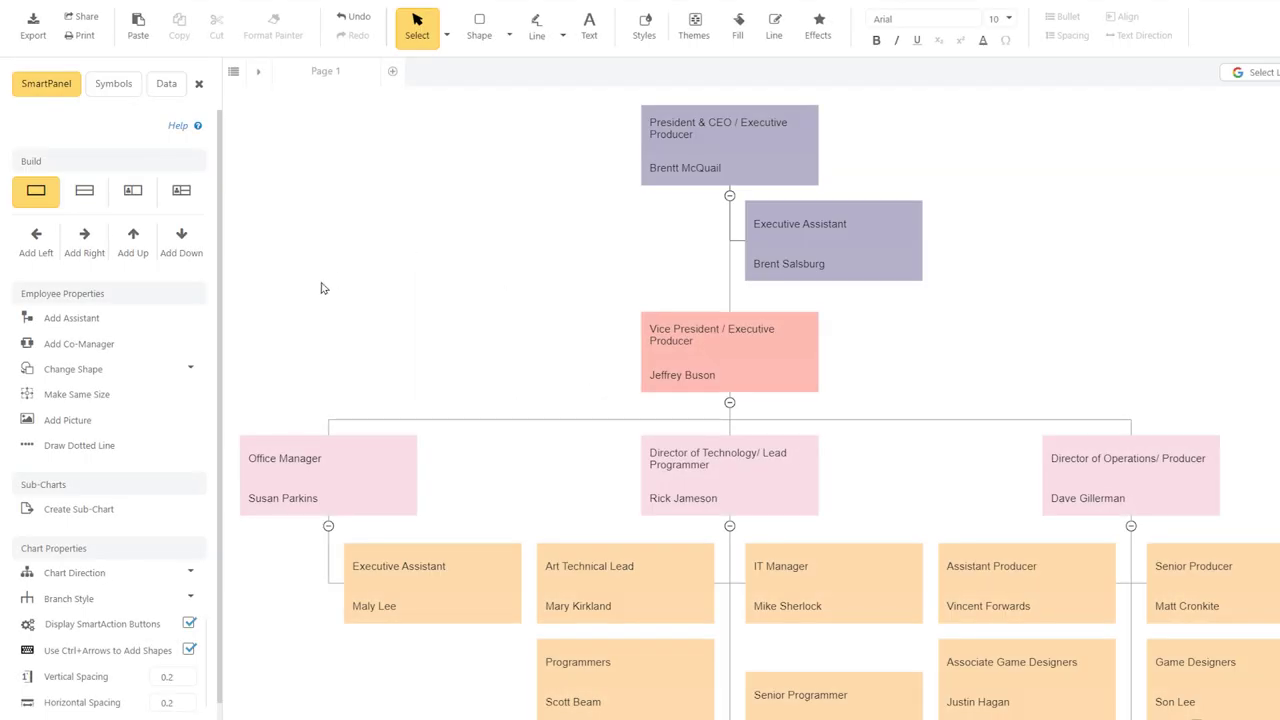
Dotted-line the Executive Assistant to the Vice President and Director of Operations, then import chart data from a local file.
left_click(165, 450)
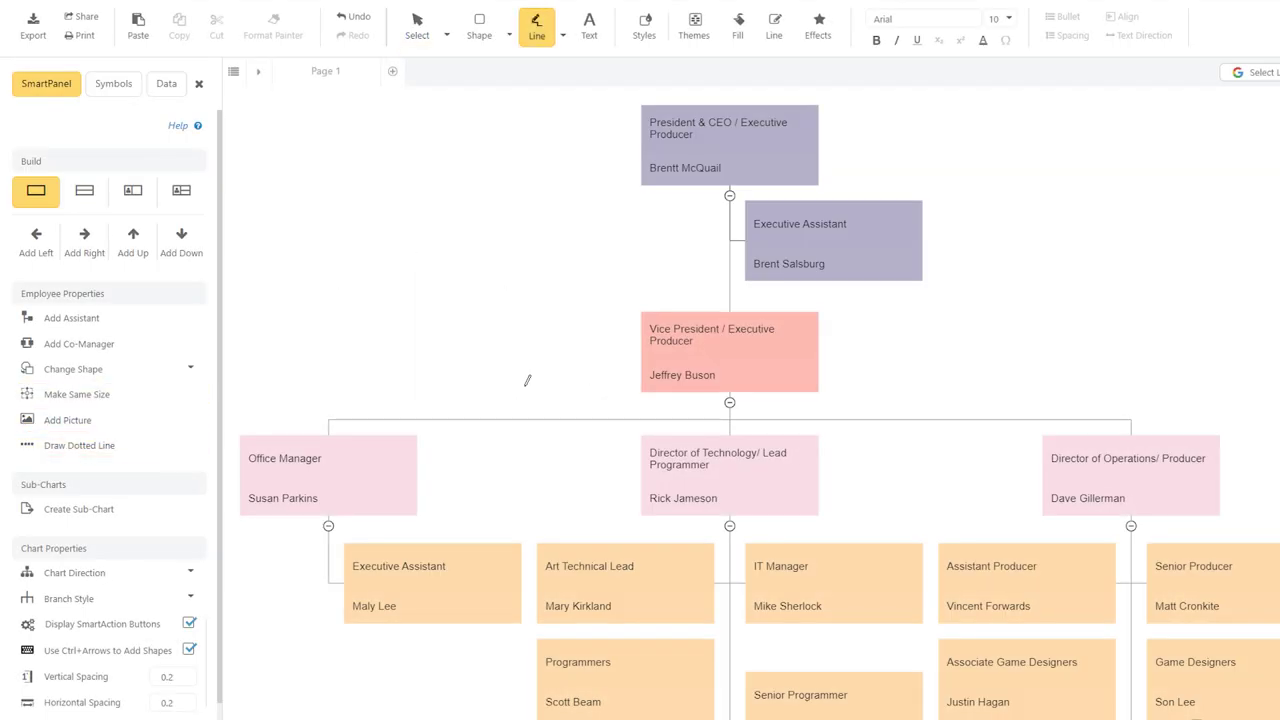
mouse_move(817, 363)
left_mouse_down()
mouse_move(886, 314)
mouse_move(878, 282)
left_mouse_up()
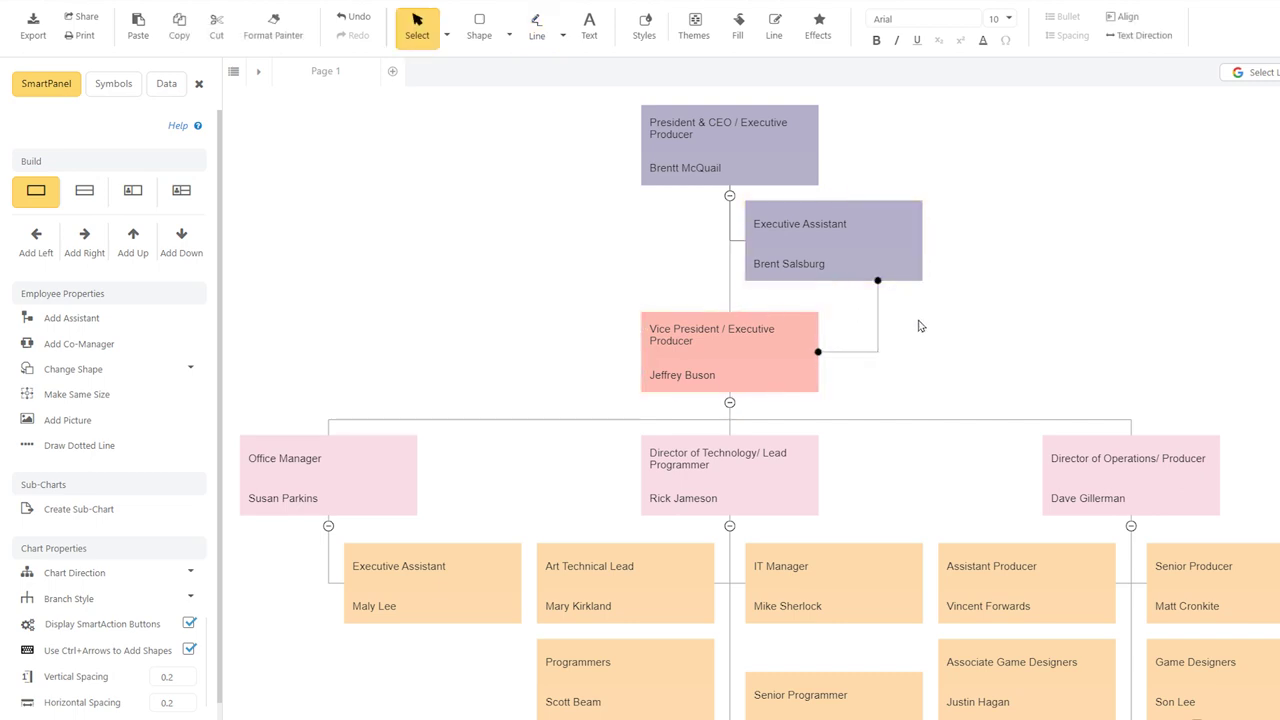
left_click(140, 450)
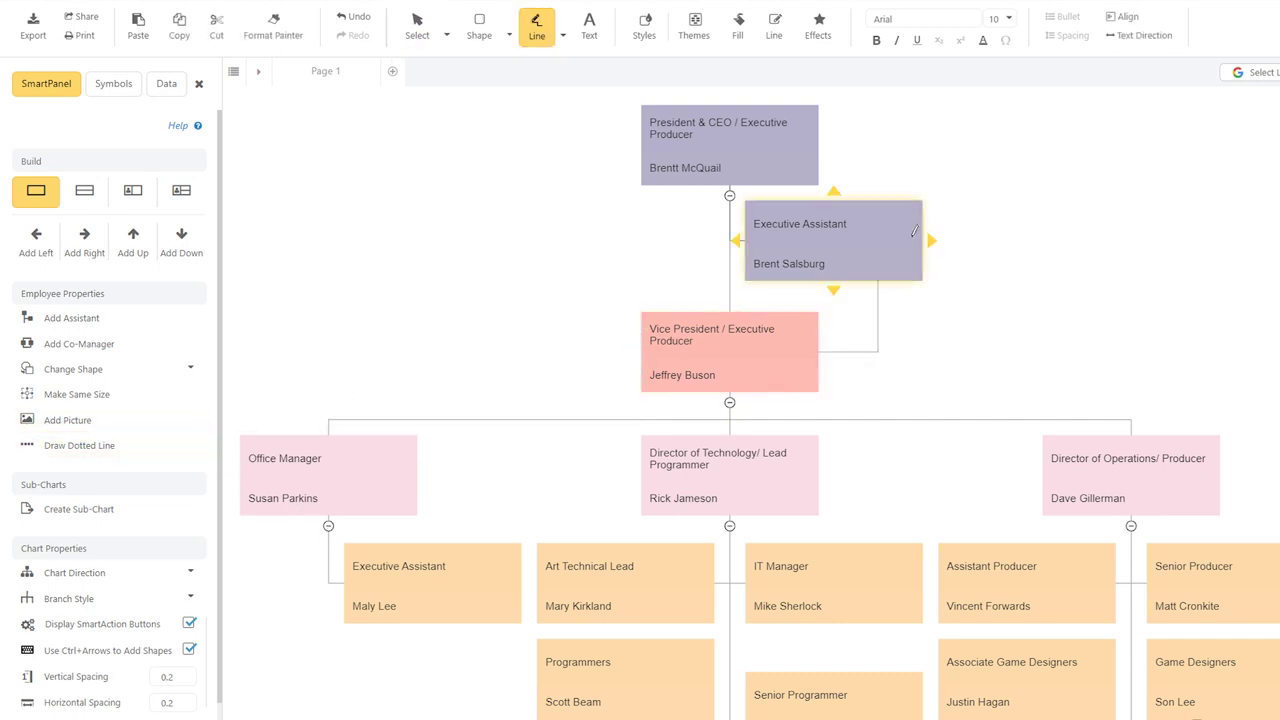
left_click_drag(920, 236, 1218, 490)
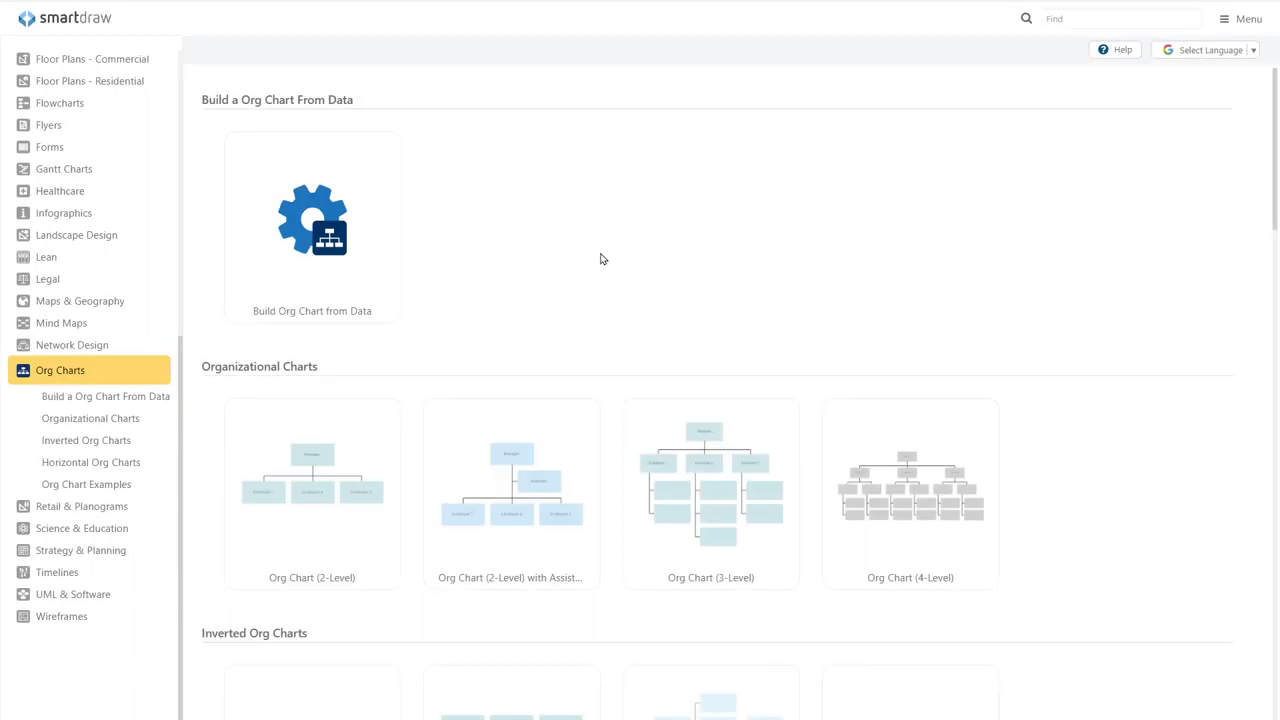
left_click(365, 282)
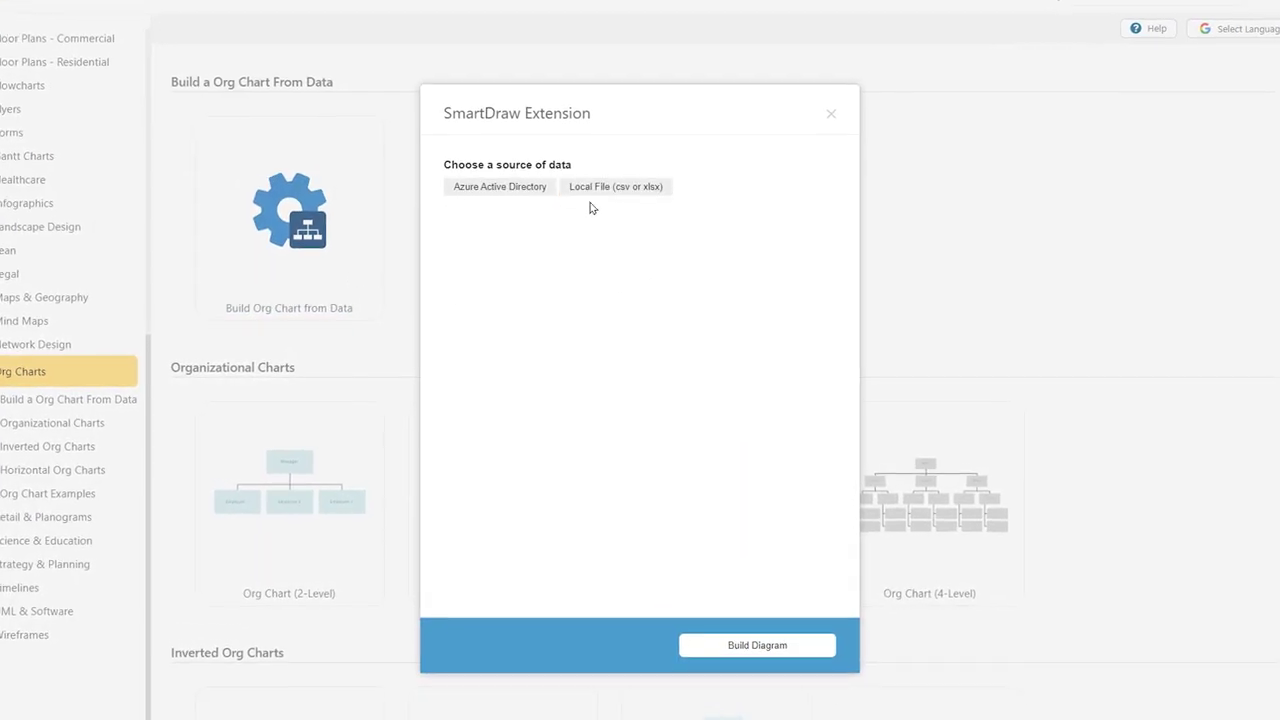
left_click(591, 190)
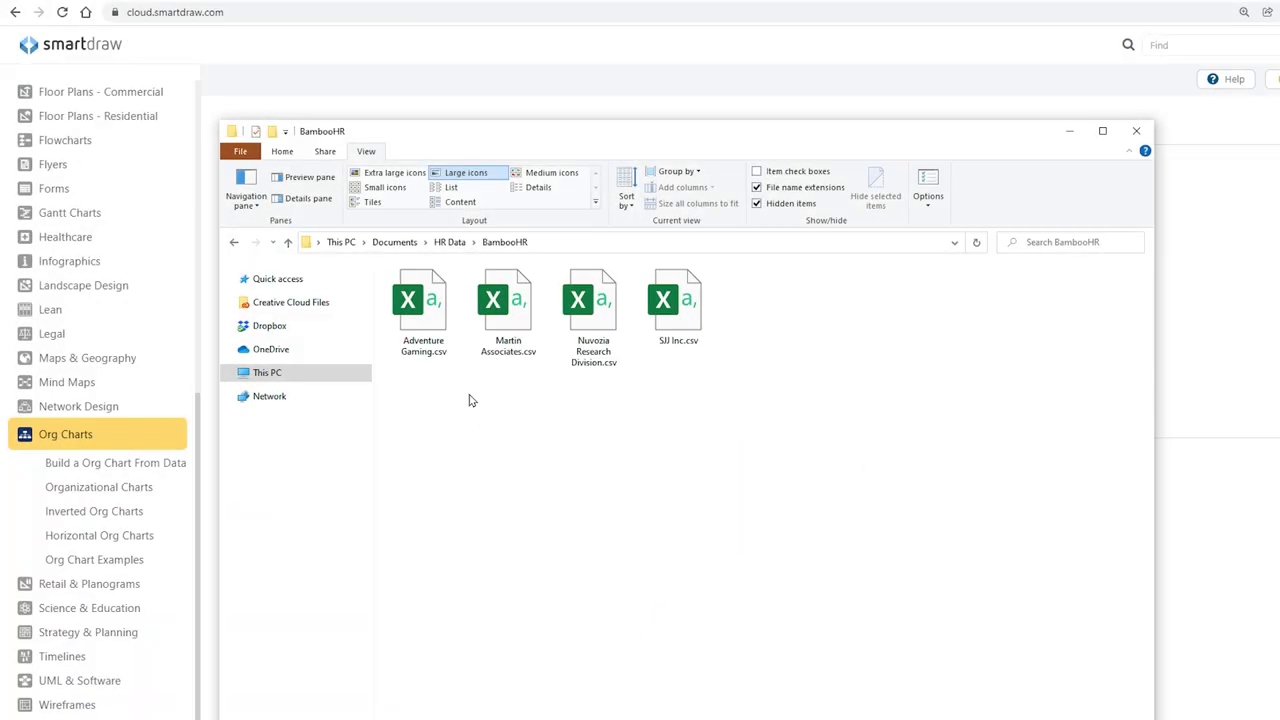
Open Adventure Gaming.csv and widen columns A and B to show full Name and Supervisor entries.
double_click(435, 325)
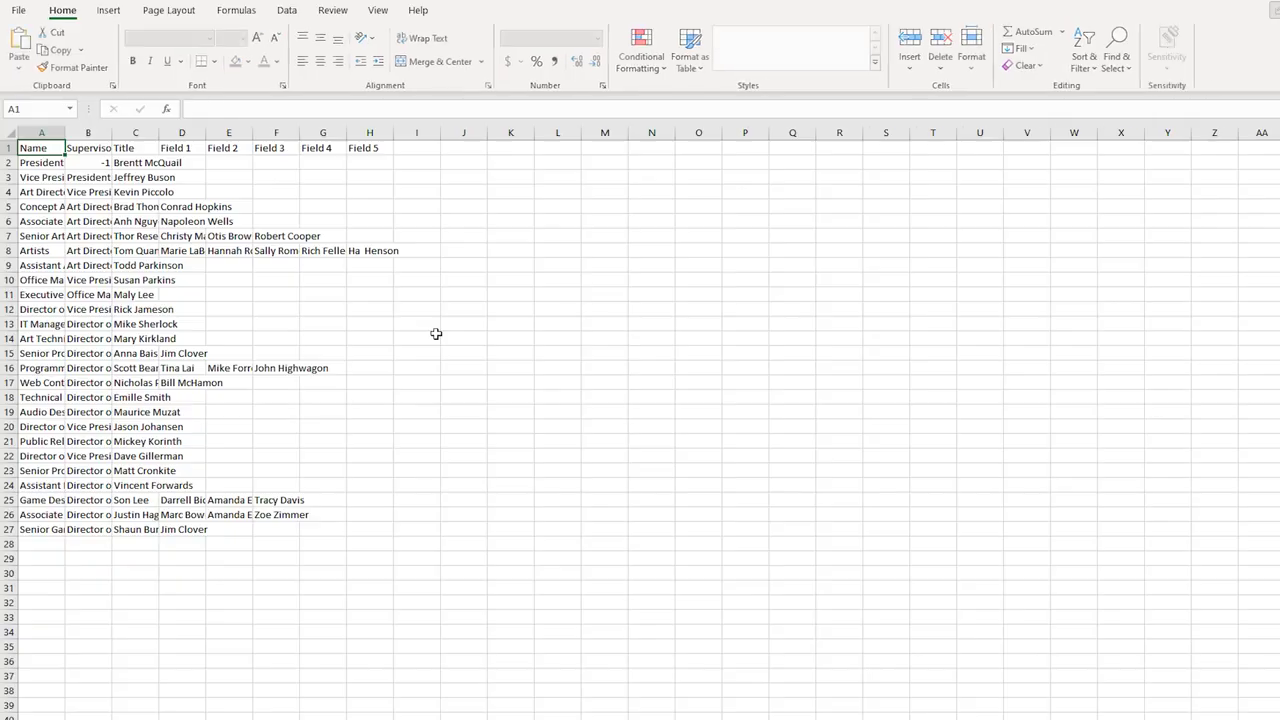
left_click_drag(111, 133, 370, 133)
left_click_drag(66, 133, 186, 133)
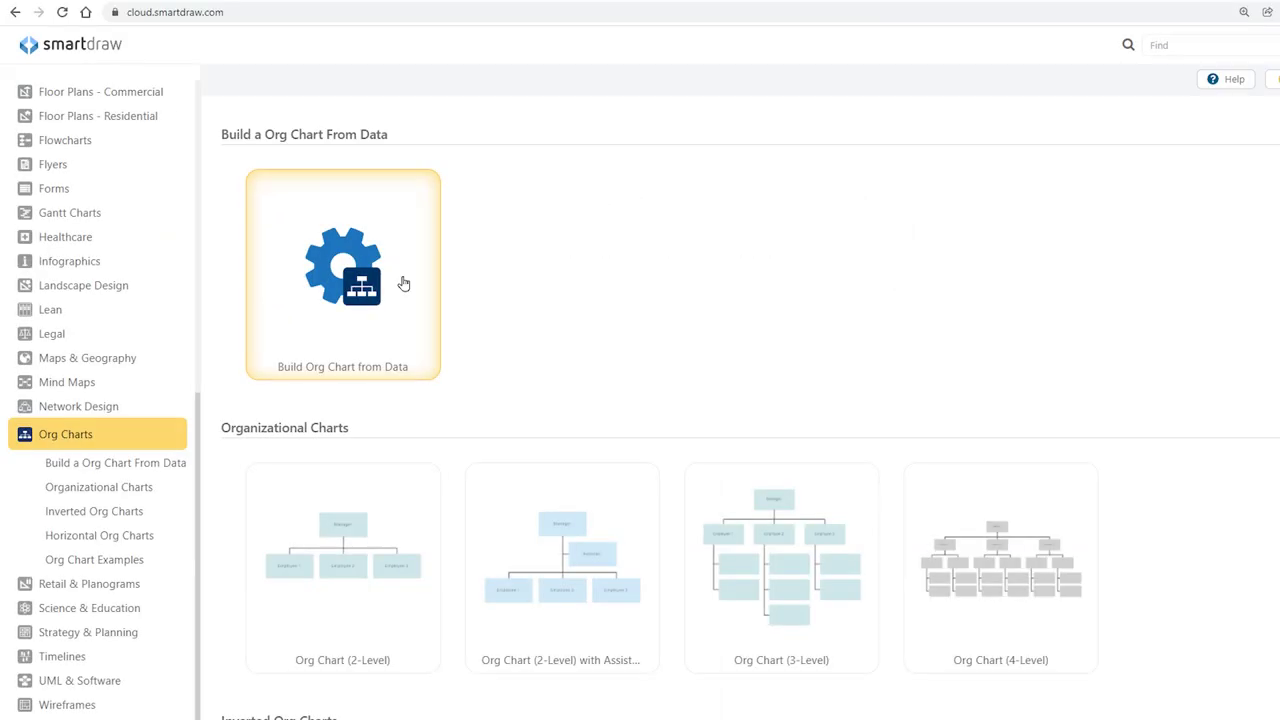
Build an org chart from data by importing the local CSV spreadsheet file.
left_click(403, 283)
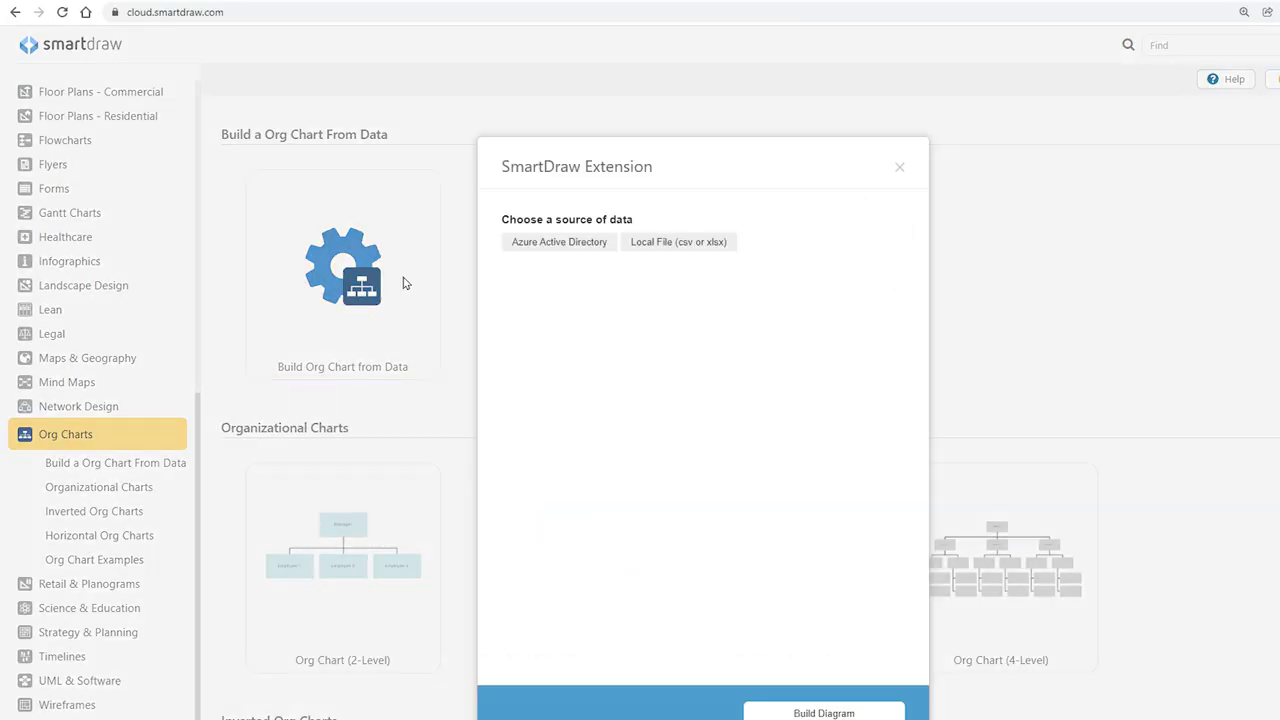
left_click(653, 258)
left_click(568, 274)
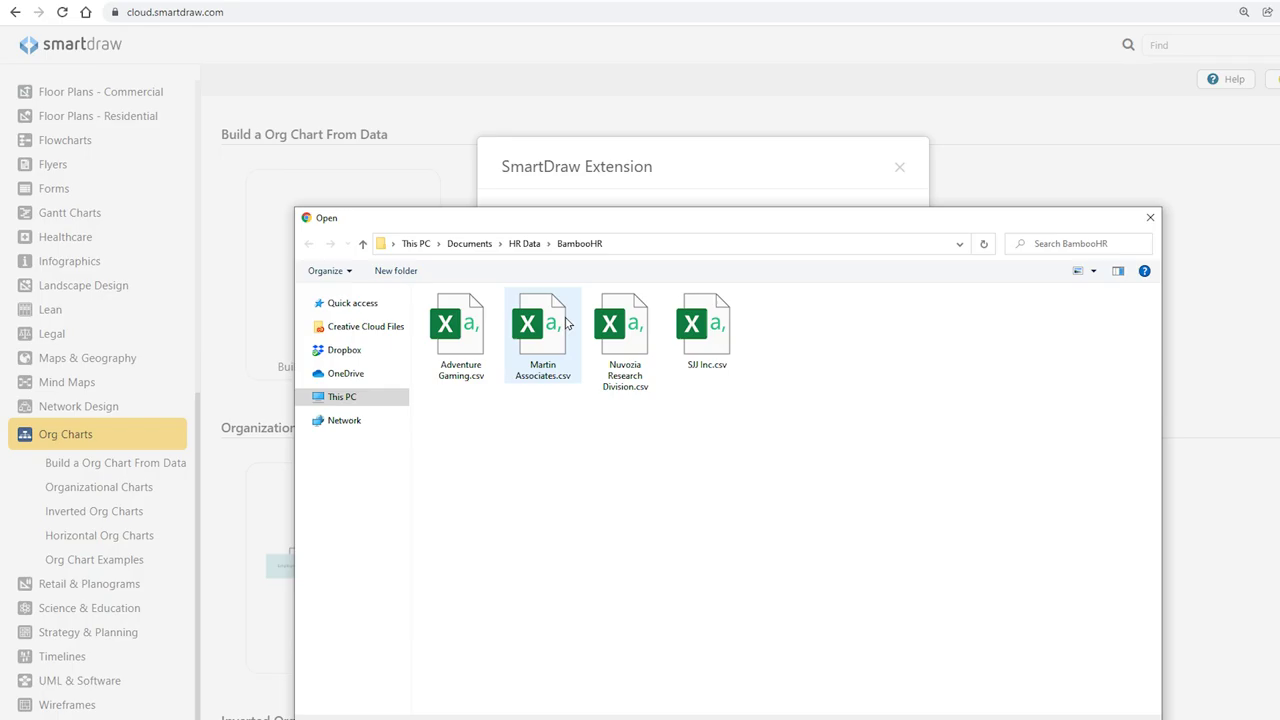
double_click(467, 363)
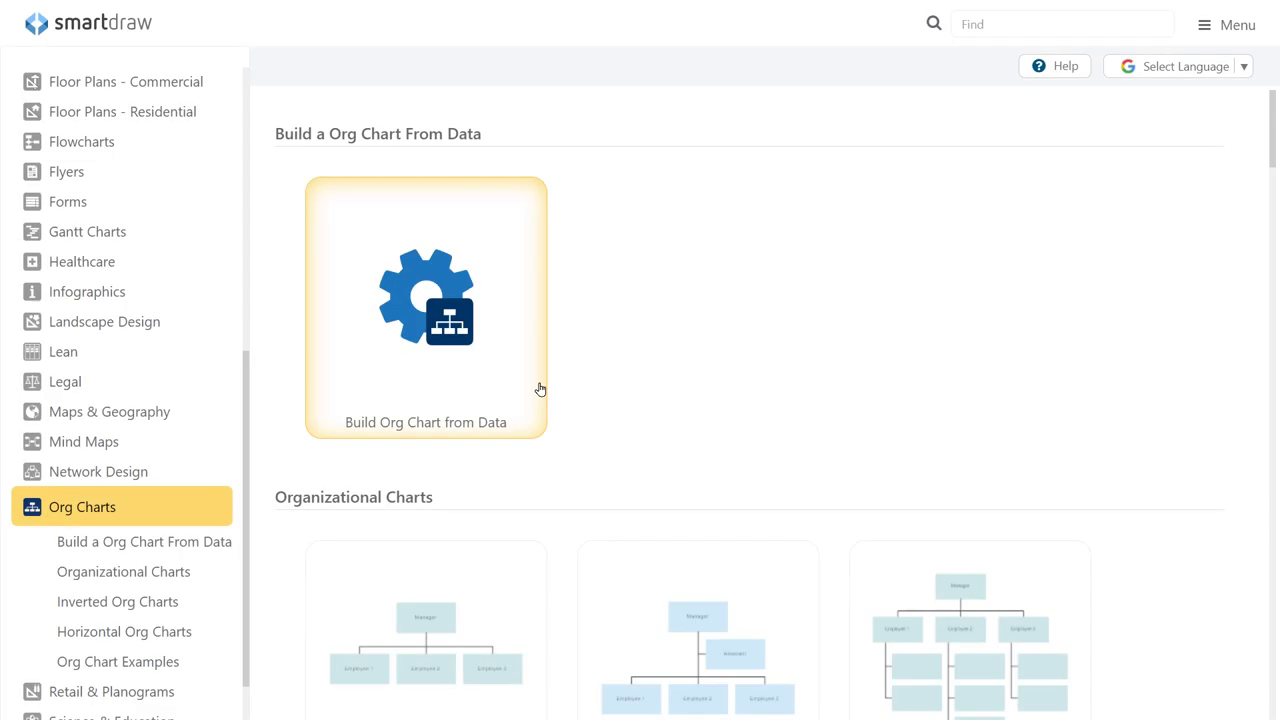
left_click(535, 388)
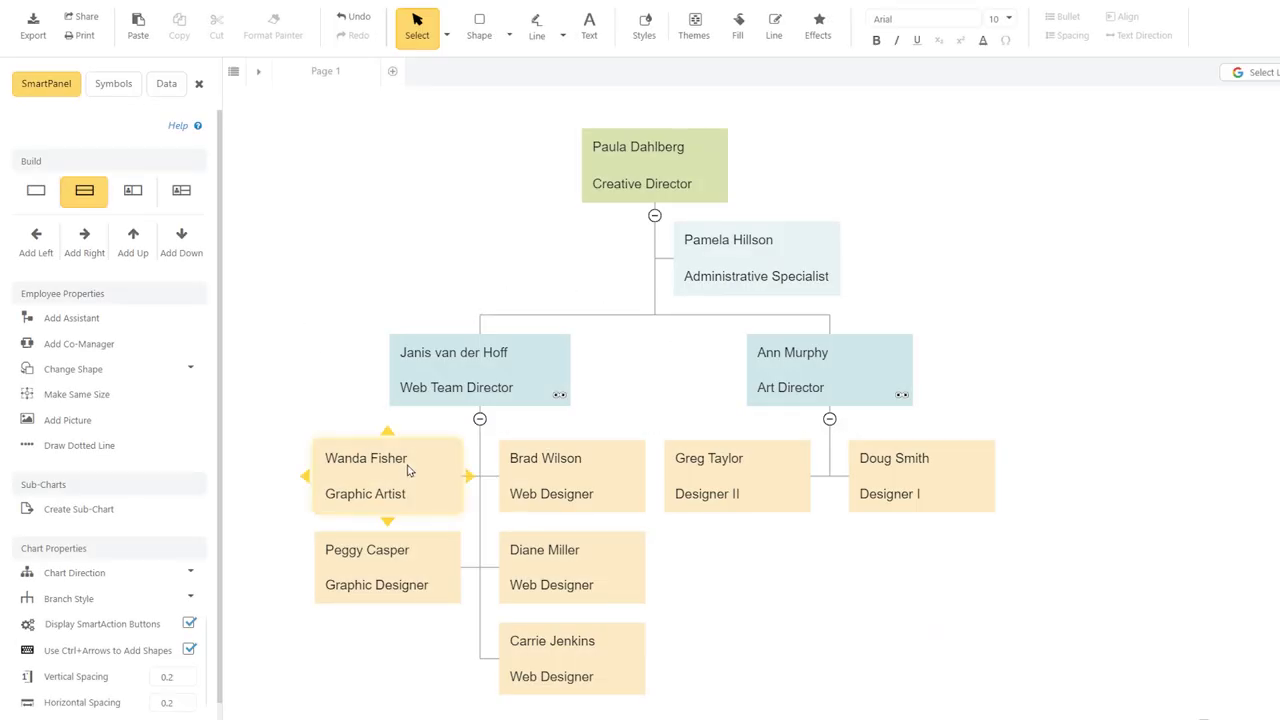
Add a mailto hyperlink with the employee's e-mail address to her chart box.
right_click(416, 476)
left_click(479, 614)
type("mai")
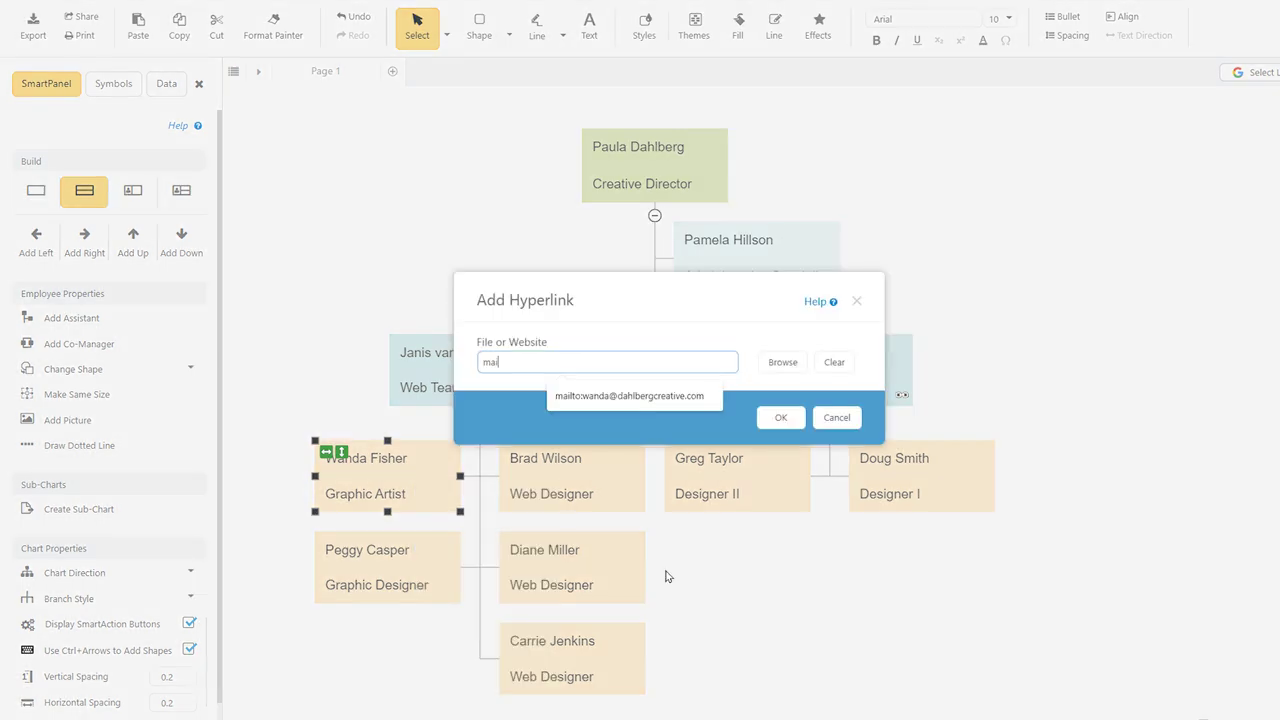
type("l")
left_click(668, 400)
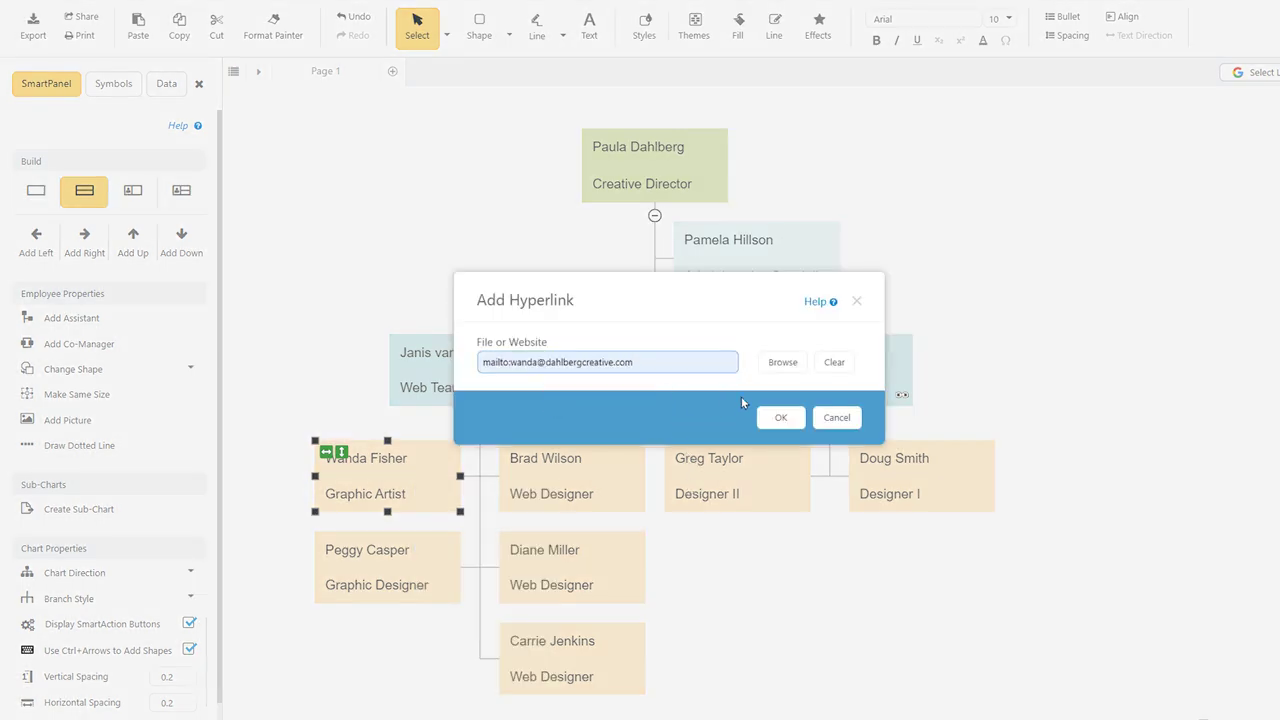
left_click(779, 417)
left_click(310, 333)
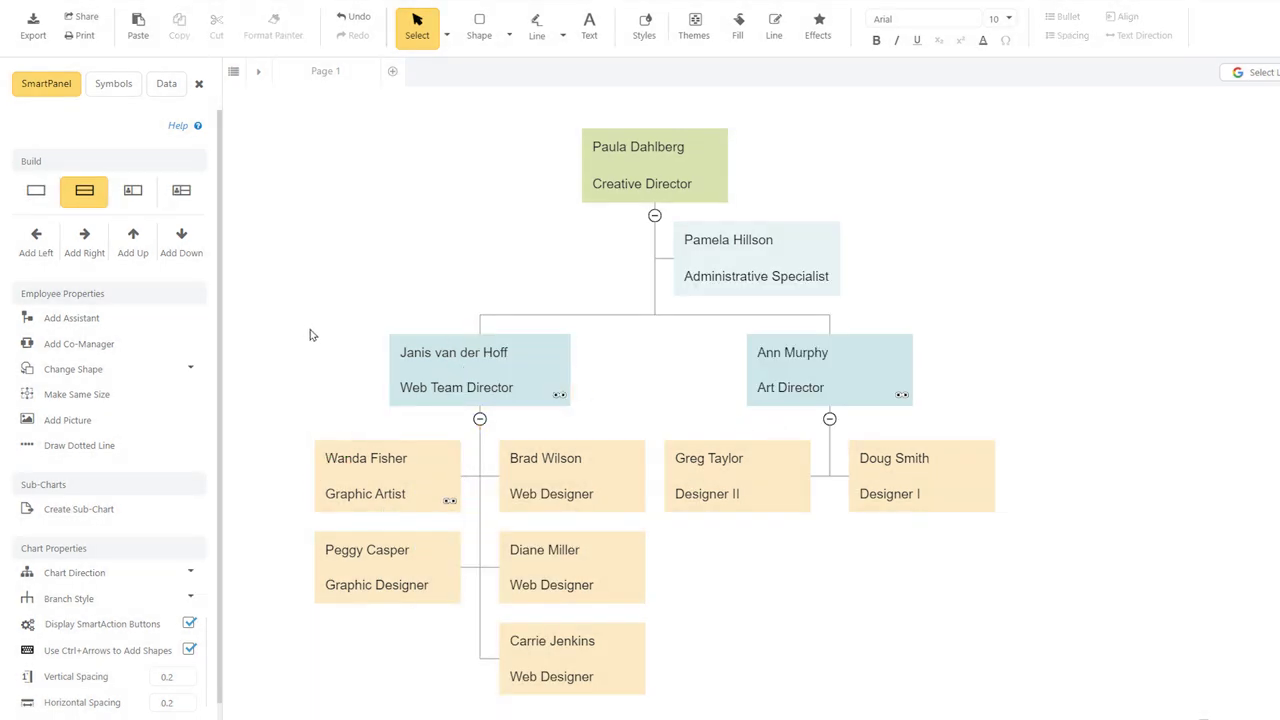
Test the box links, opening and closing the e-mail message and the linked web pages.
left_click(449, 496)
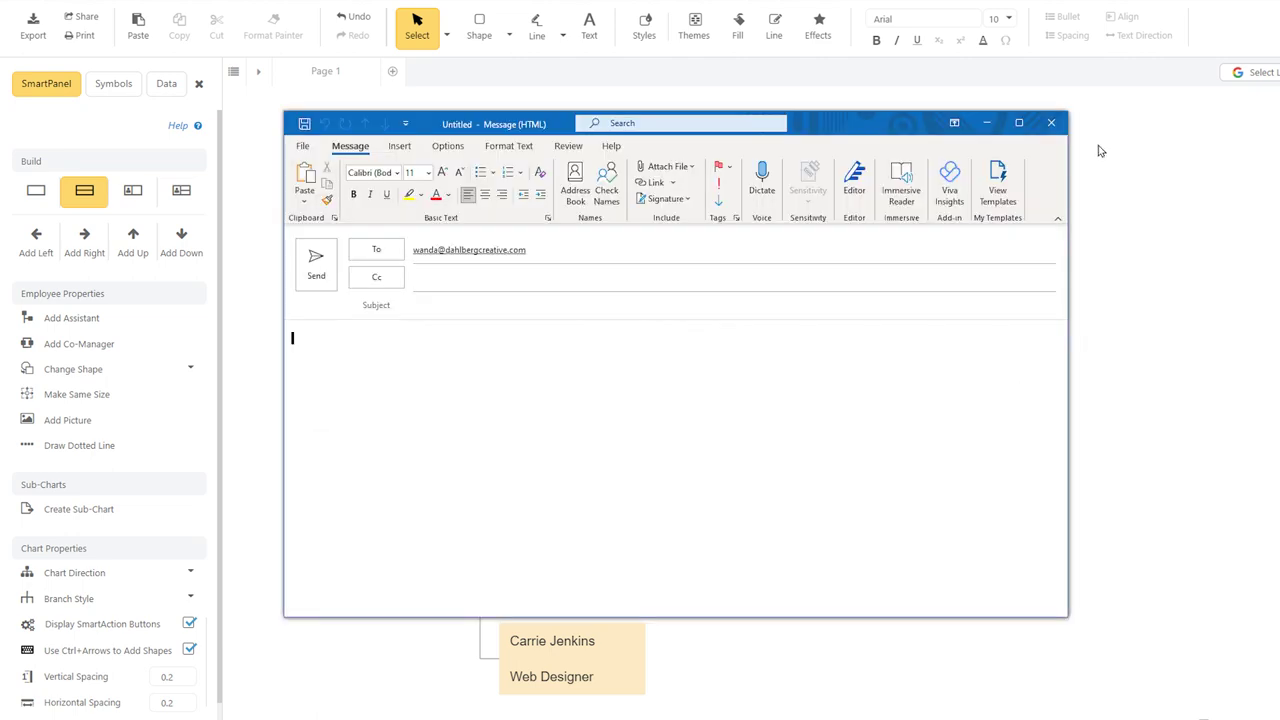
left_click(1051, 123)
left_click(559, 395)
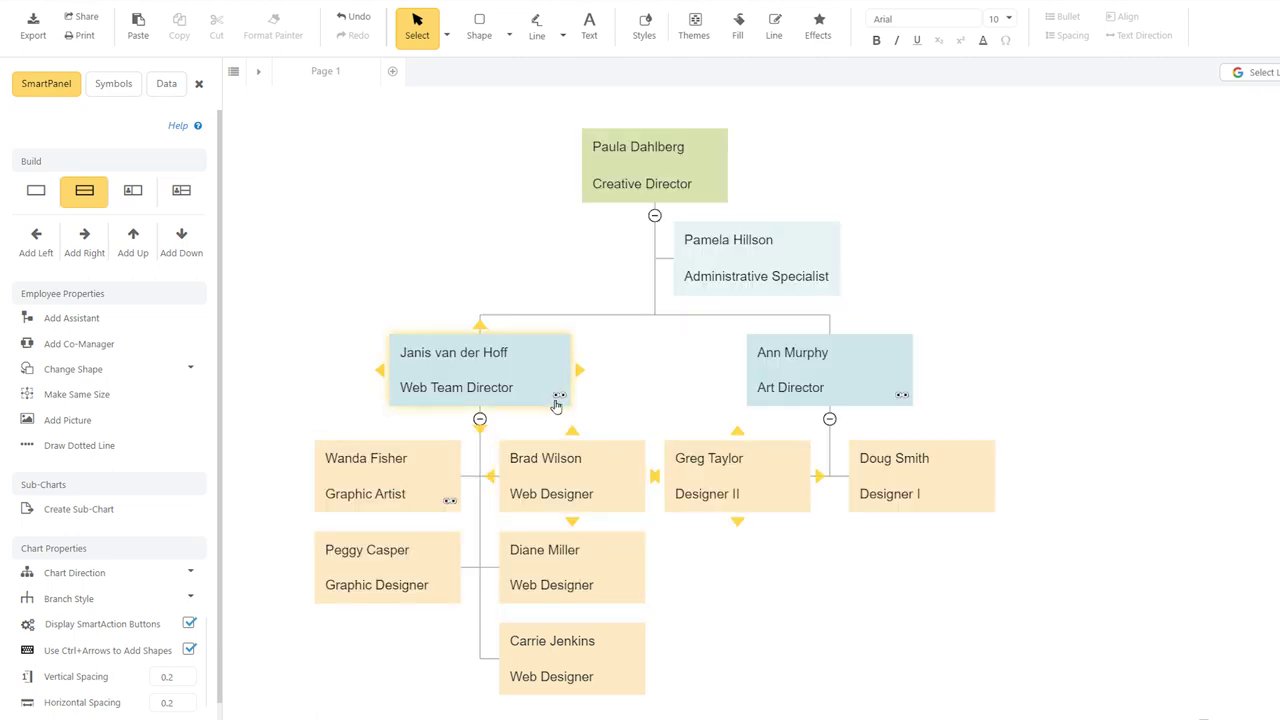
left_click(977, 91)
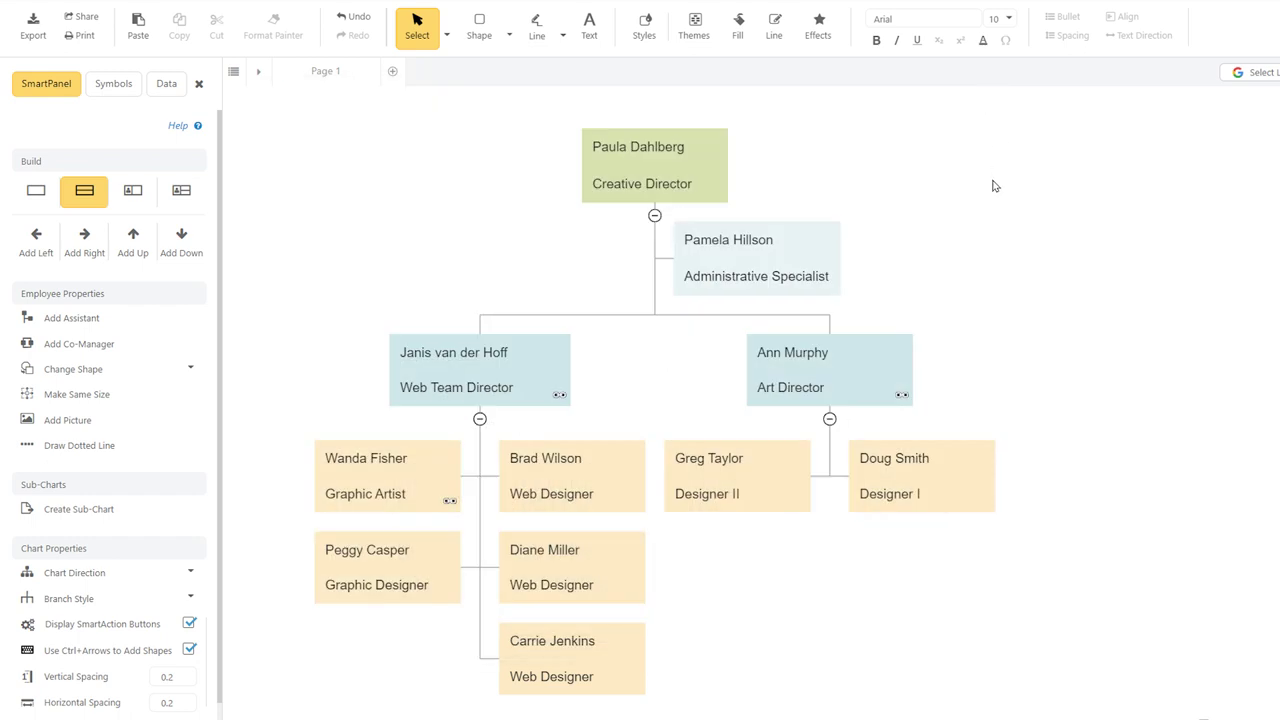
left_click(898, 395)
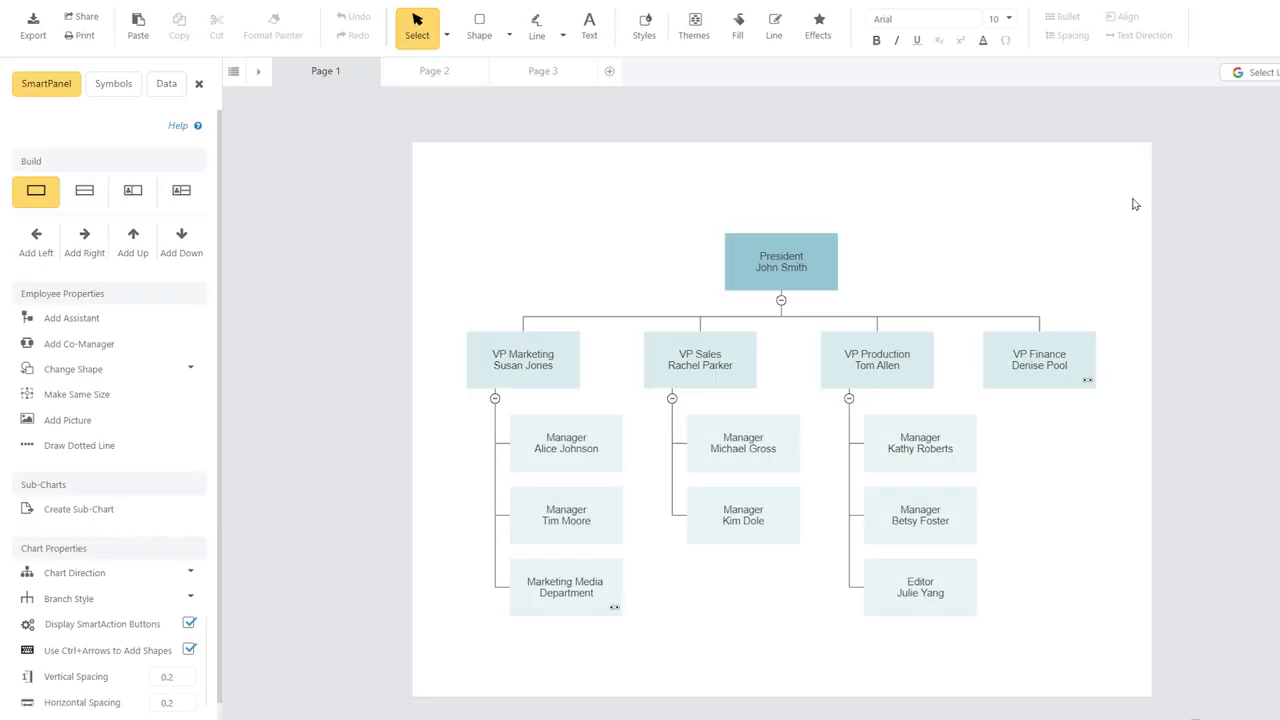
Browse the VP Finance sub-chart, return to the President chart, then open Marketing Media Department.
left_click(1088, 380)
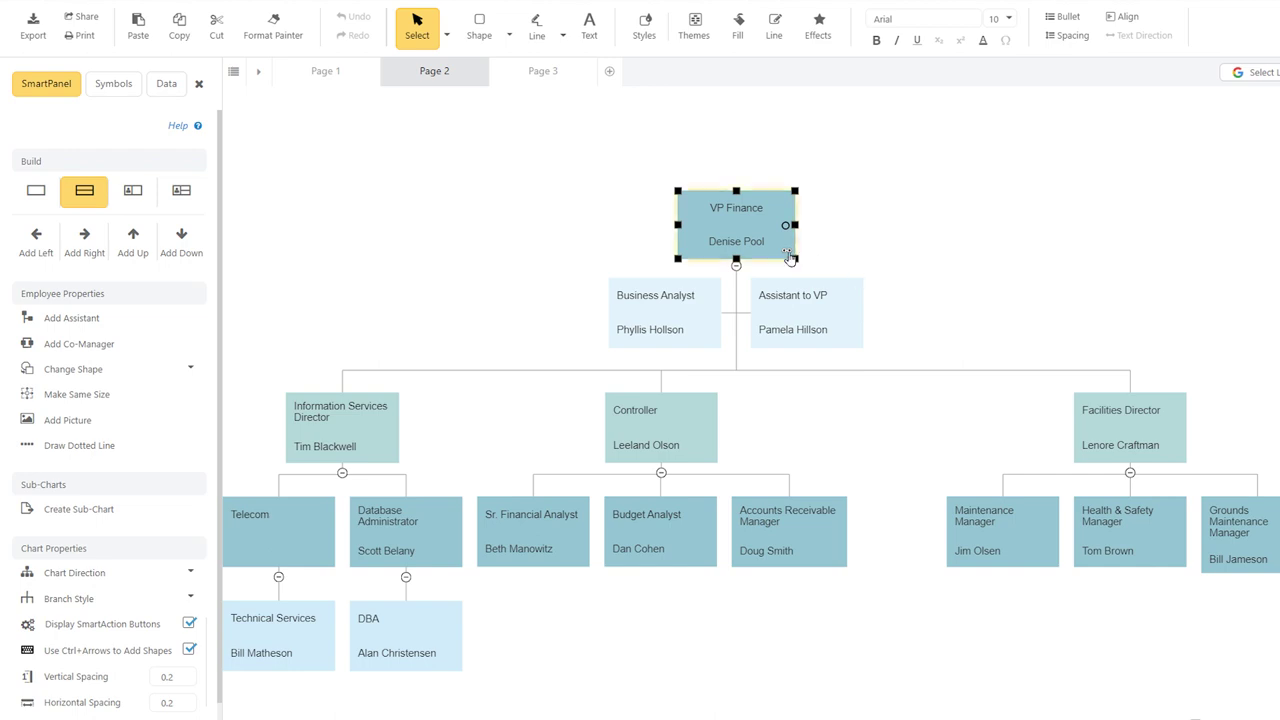
left_click(787, 251)
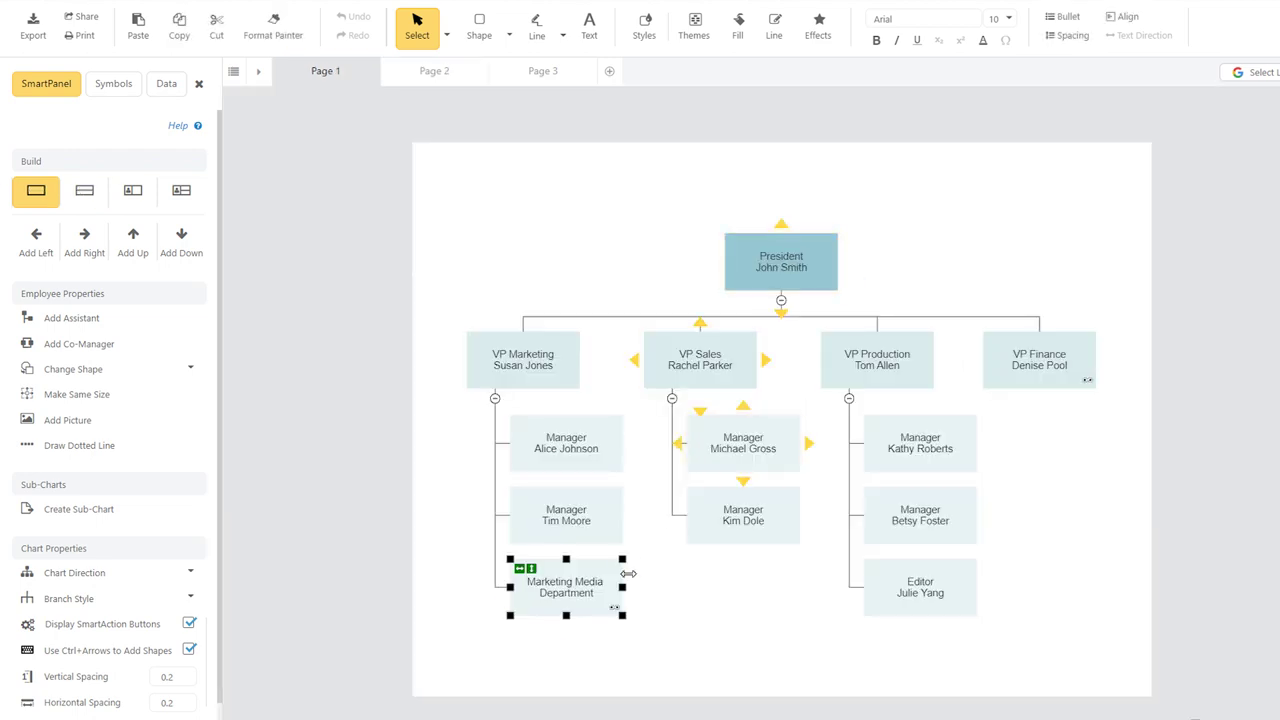
left_click(617, 614)
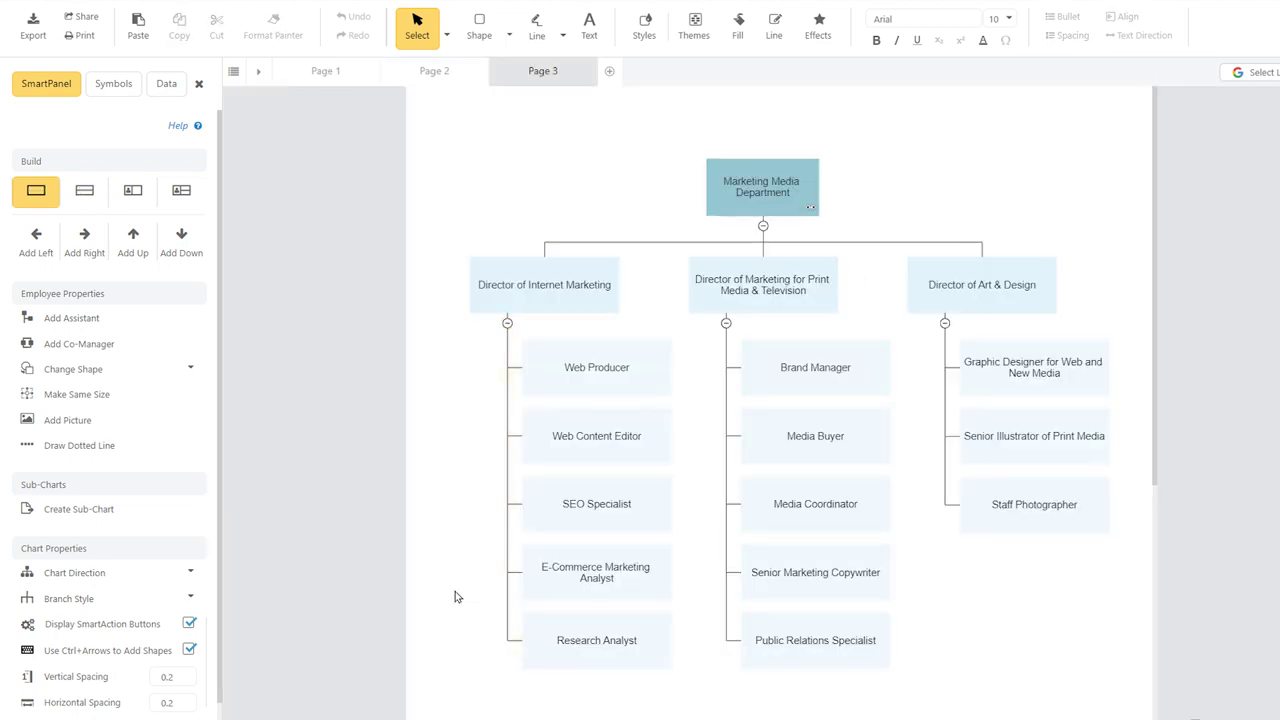
Make Brand Manager a sub-chart with three report boxes, then return to Marketing Media.
left_click(790, 352)
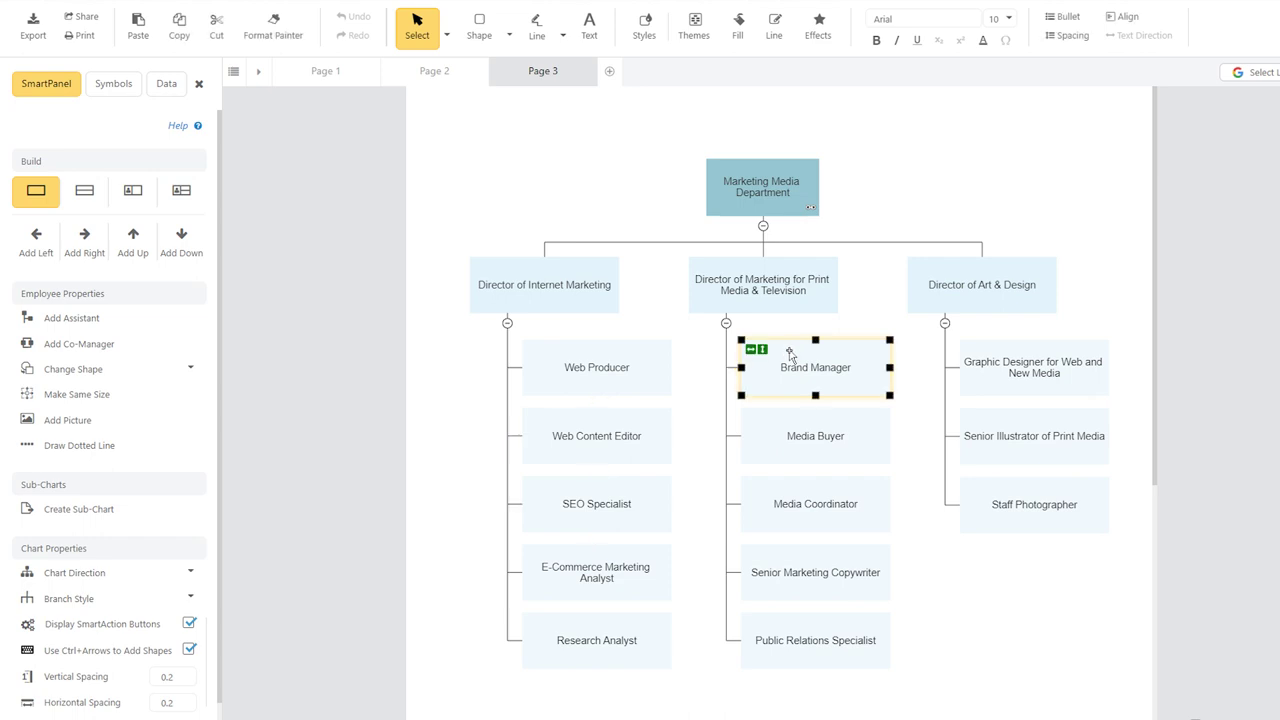
left_click(167, 512)
left_click(751, 414)
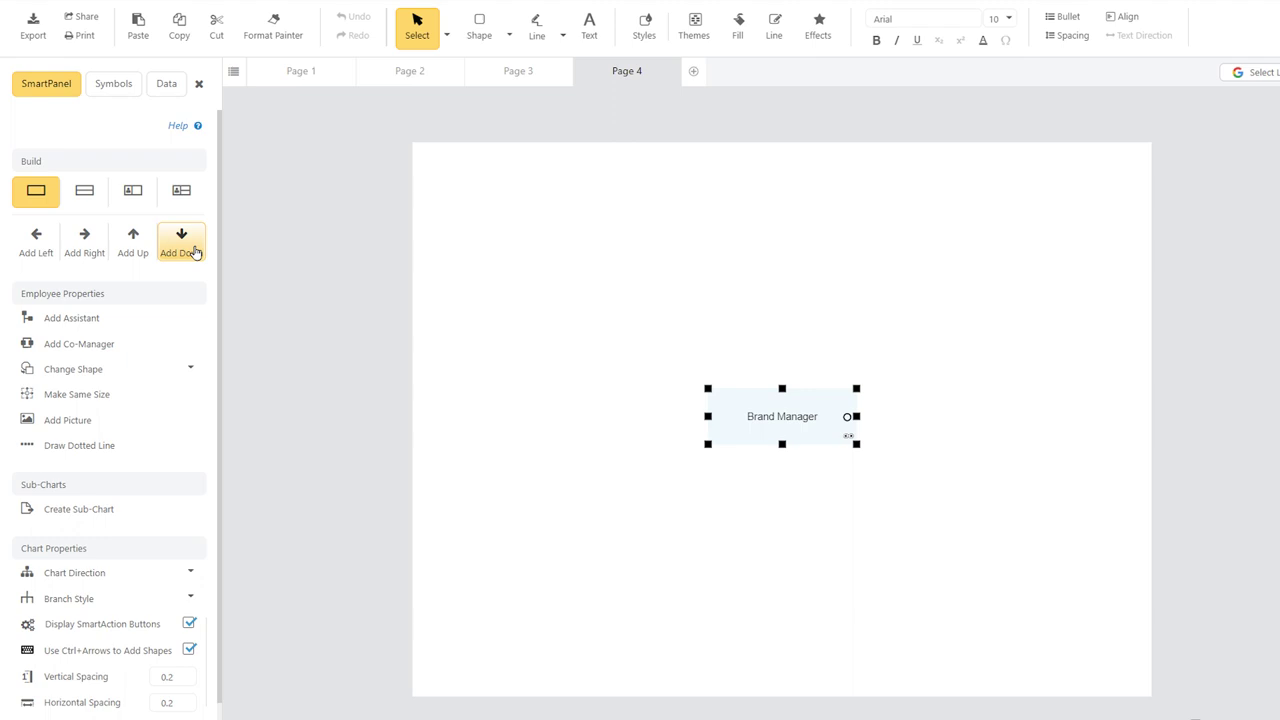
left_click(195, 252)
left_click(86, 243)
left_click(86, 243)
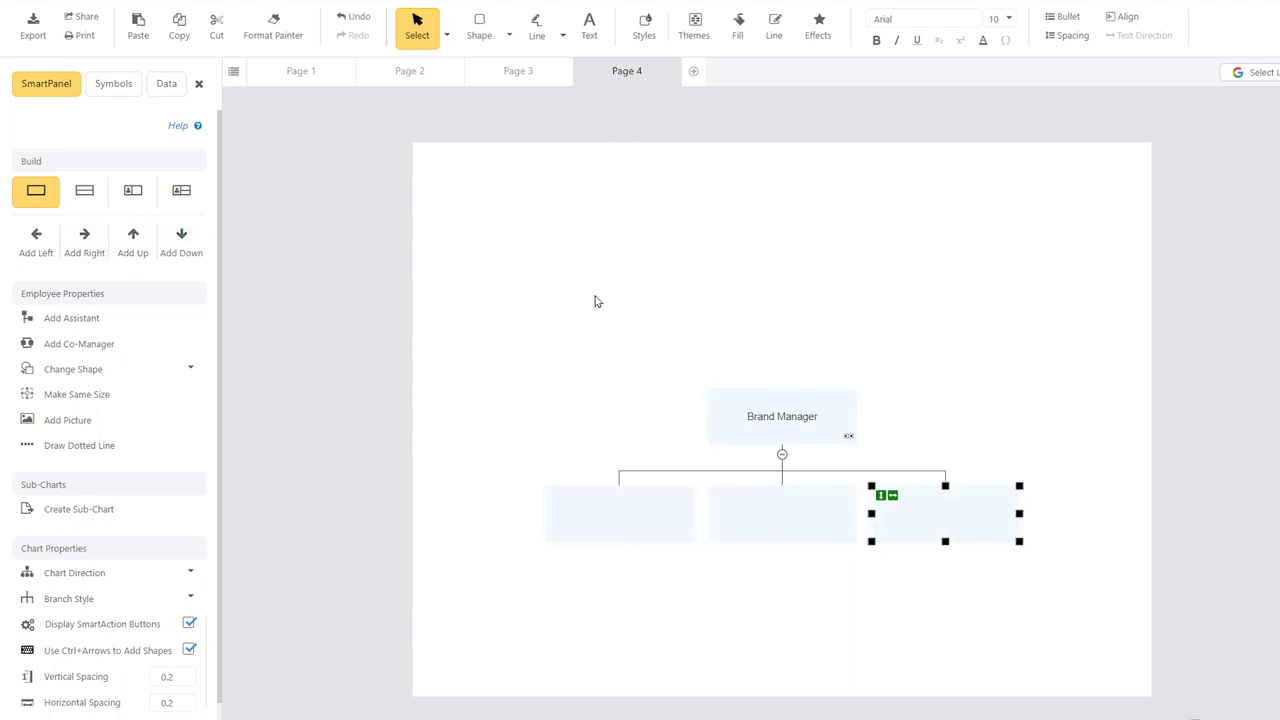
left_click(848, 437)
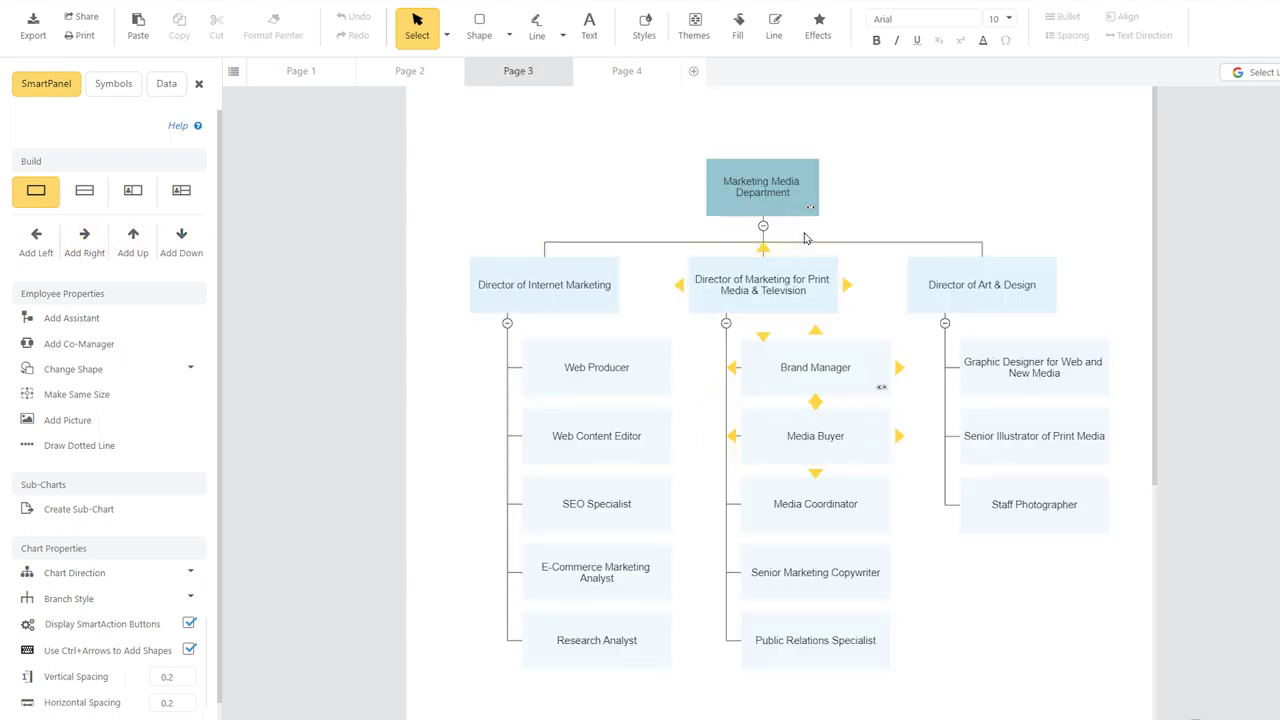
Rename the first page tab to 'Main'.
left_click(810, 207)
right_click(316, 77)
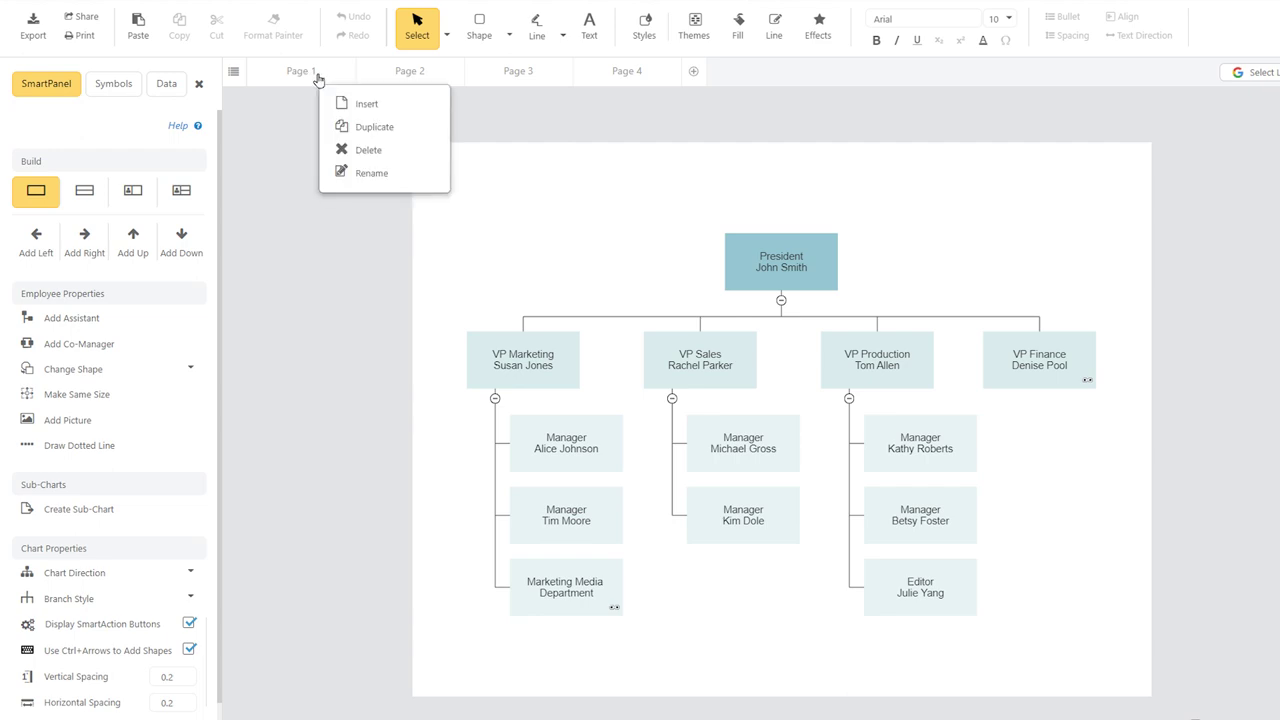
left_click(374, 172)
type("M")
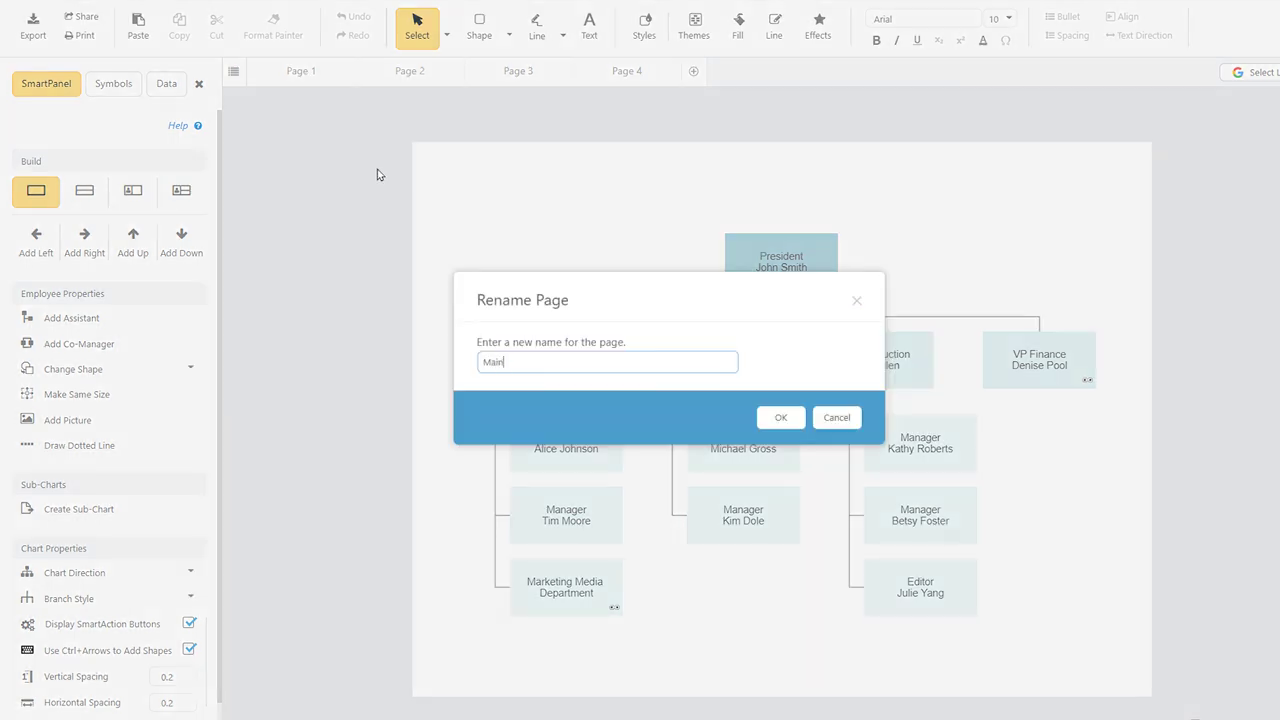
type("ain")
left_click(781, 417)
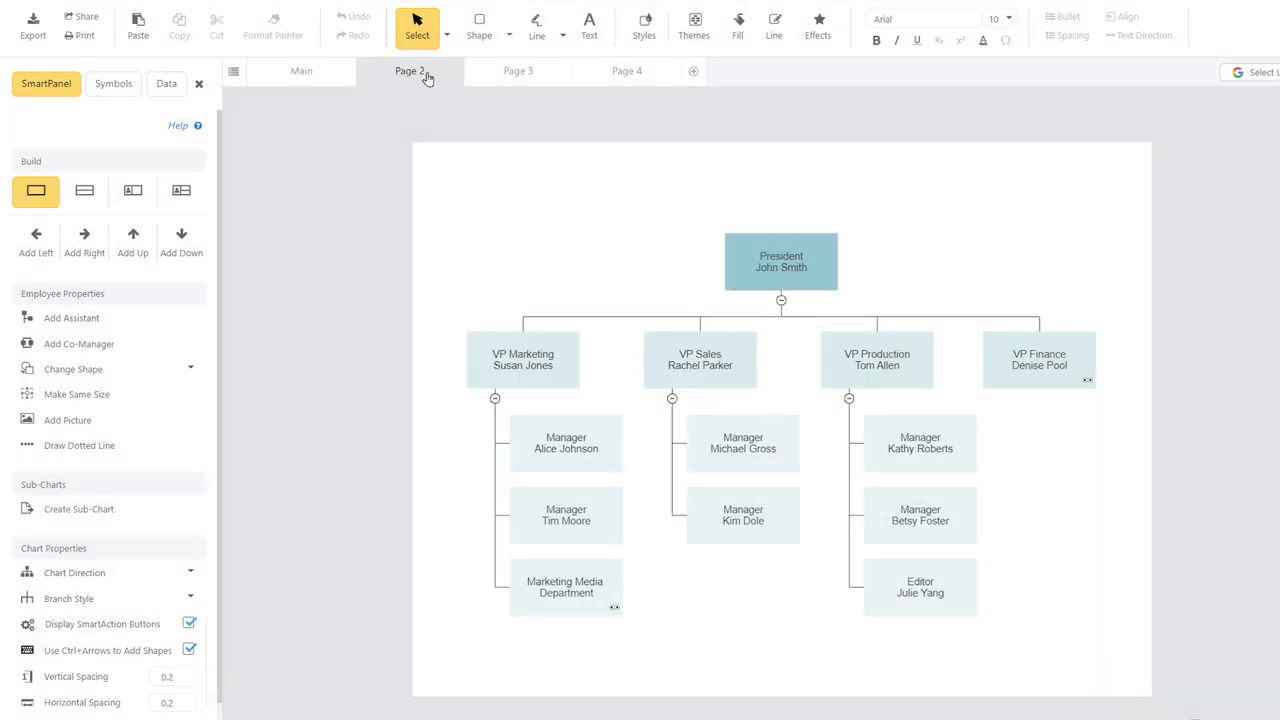
View the VP Finance, Marketing Media and Brand Manager sub-chart pages in turn.
left_click(424, 72)
left_click(516, 72)
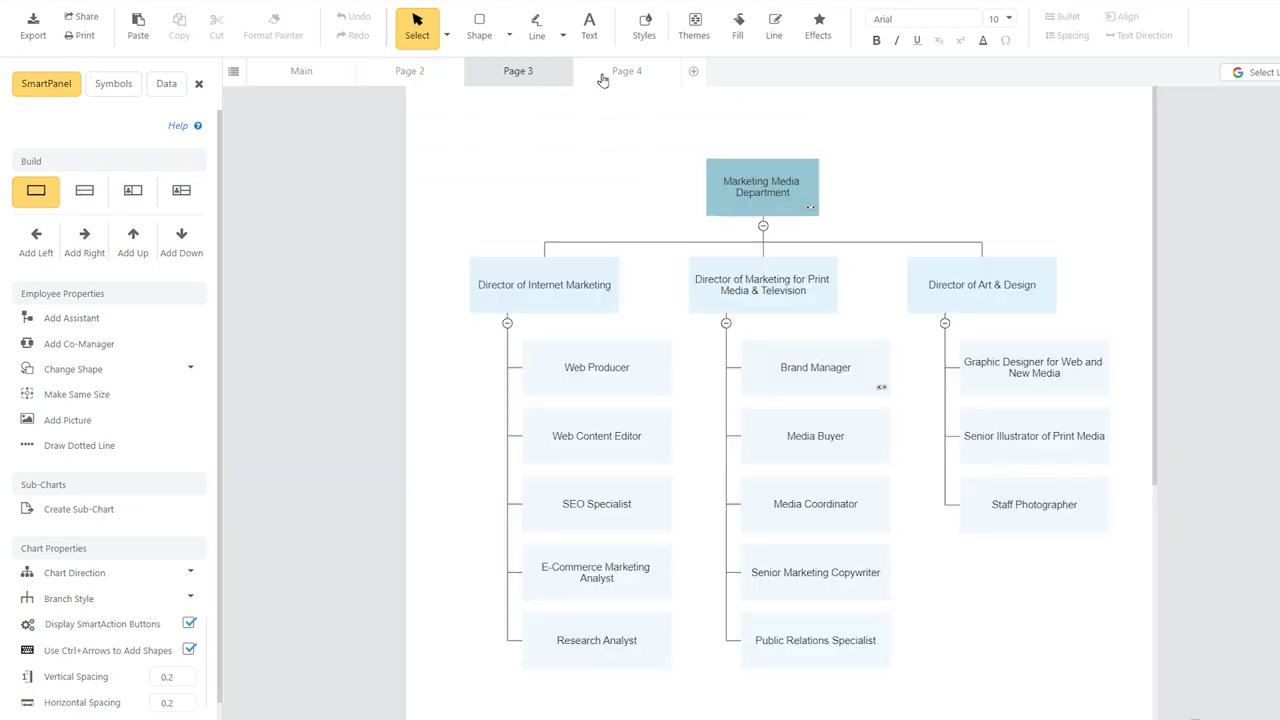
left_click(617, 75)
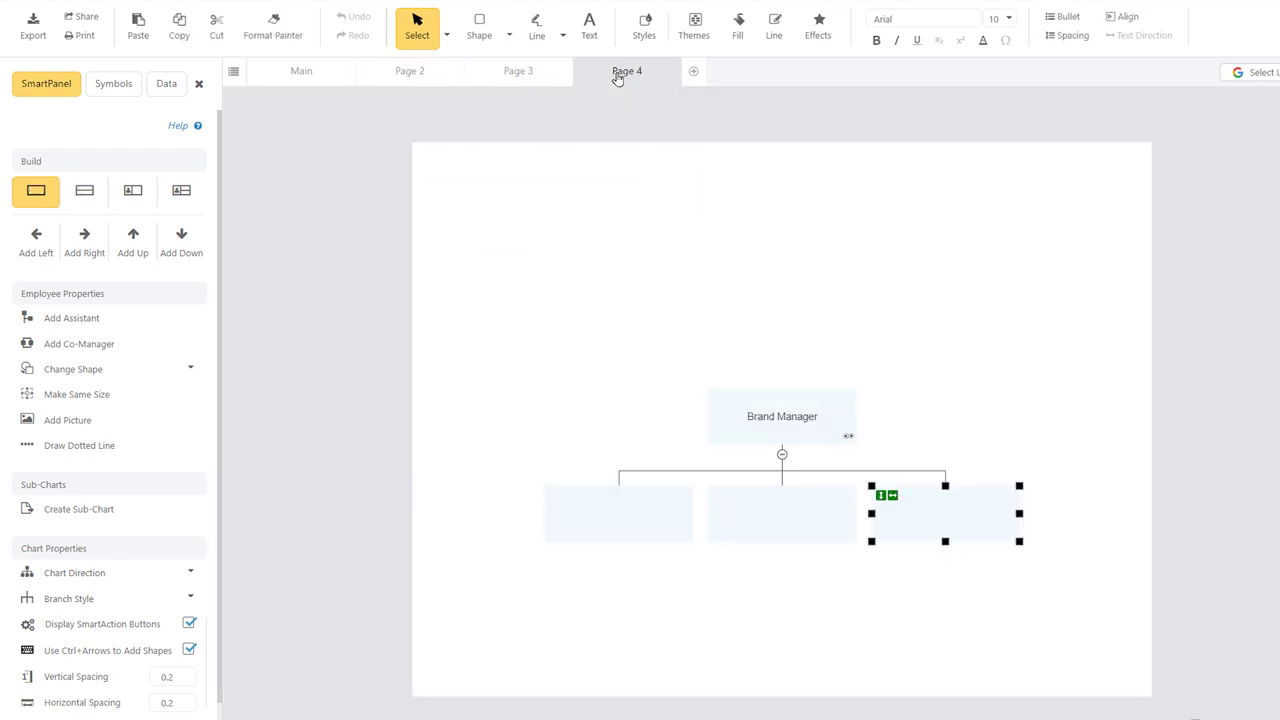